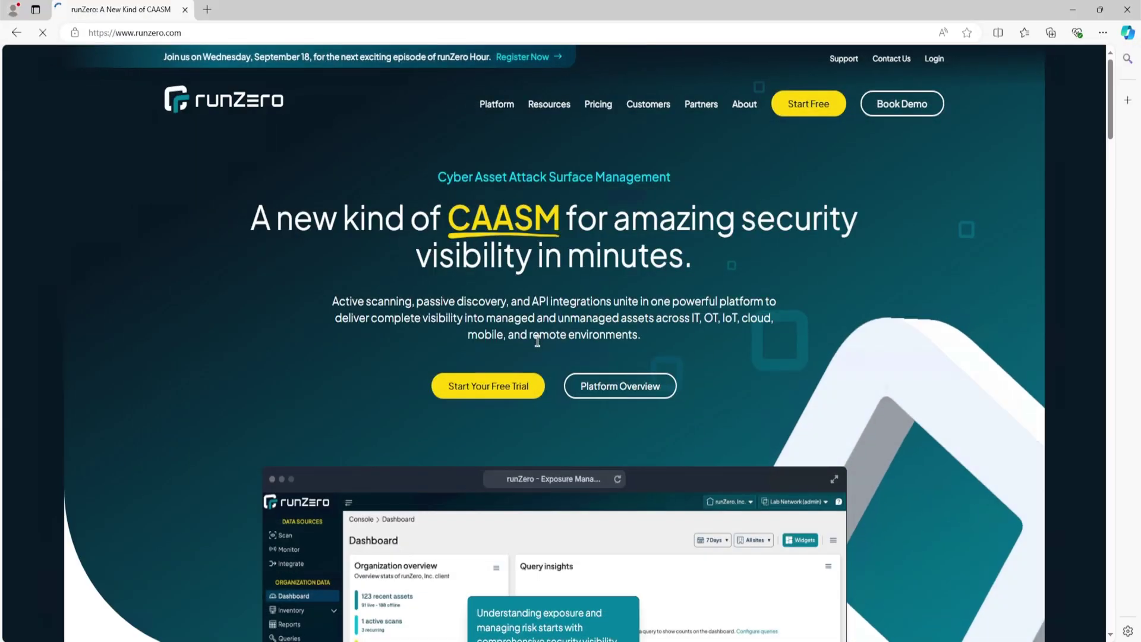
Start the runZero free trial, get past the welcome modal, and go to the Scan page
left_click(487, 386)
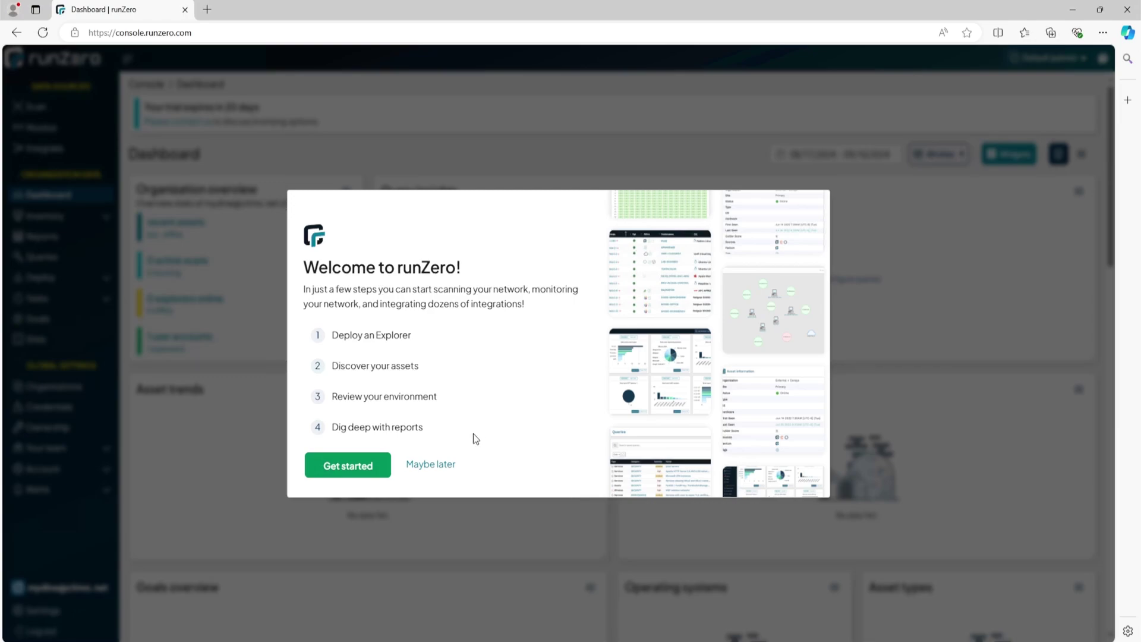
left_click(374, 468)
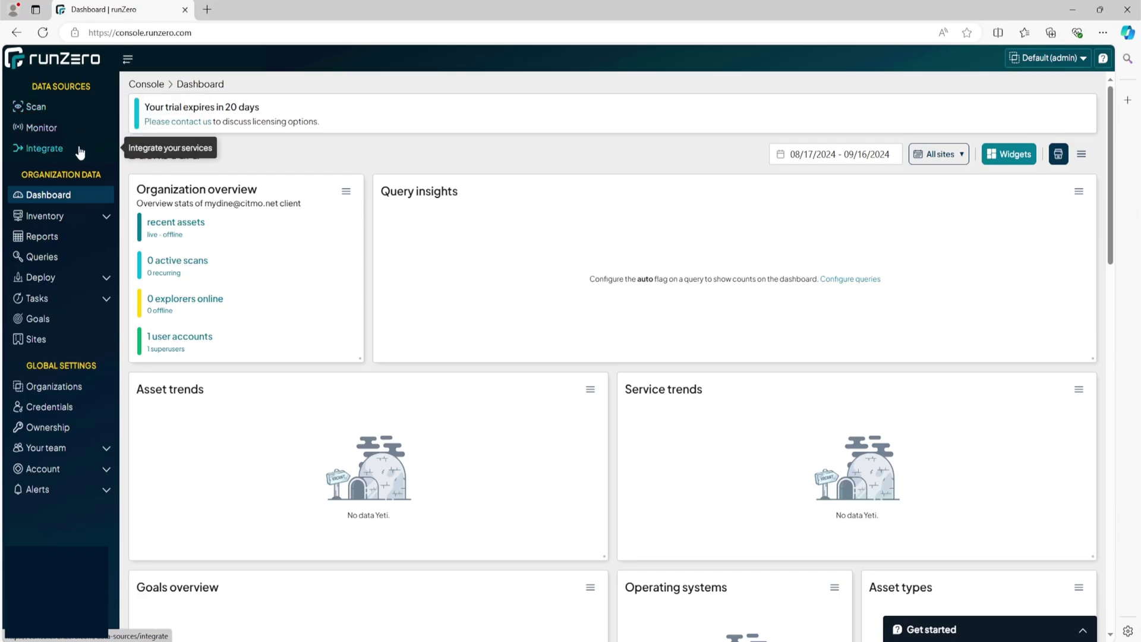
left_click(56, 111)
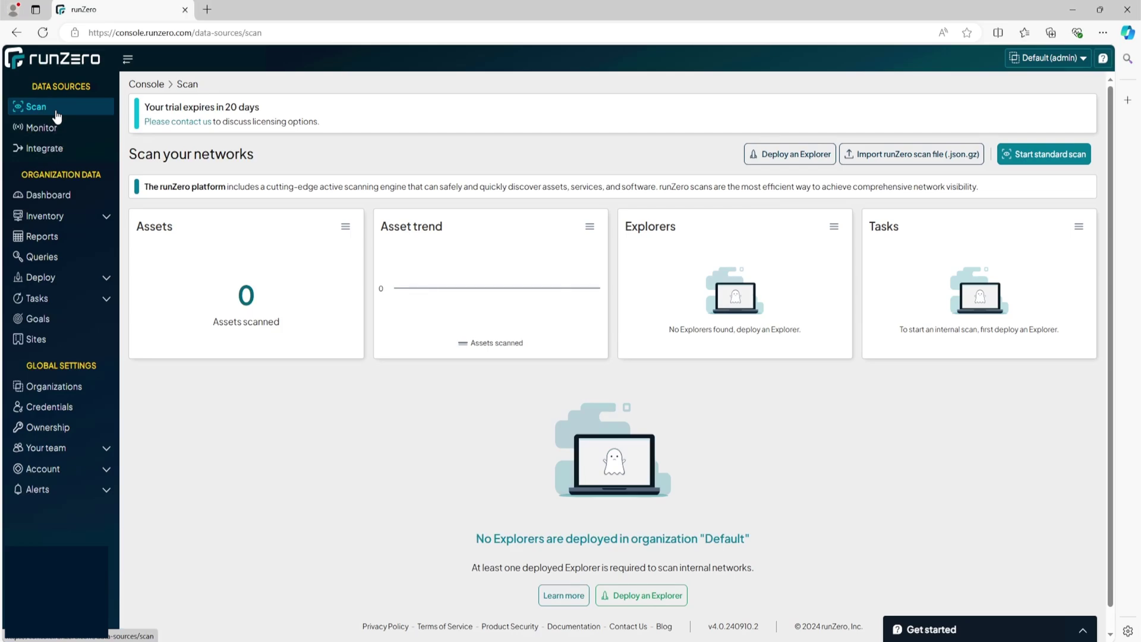
Scroll down the Scan page and go to the Deploy an Explorer instructions
scroll(469, 469, "down", 1)
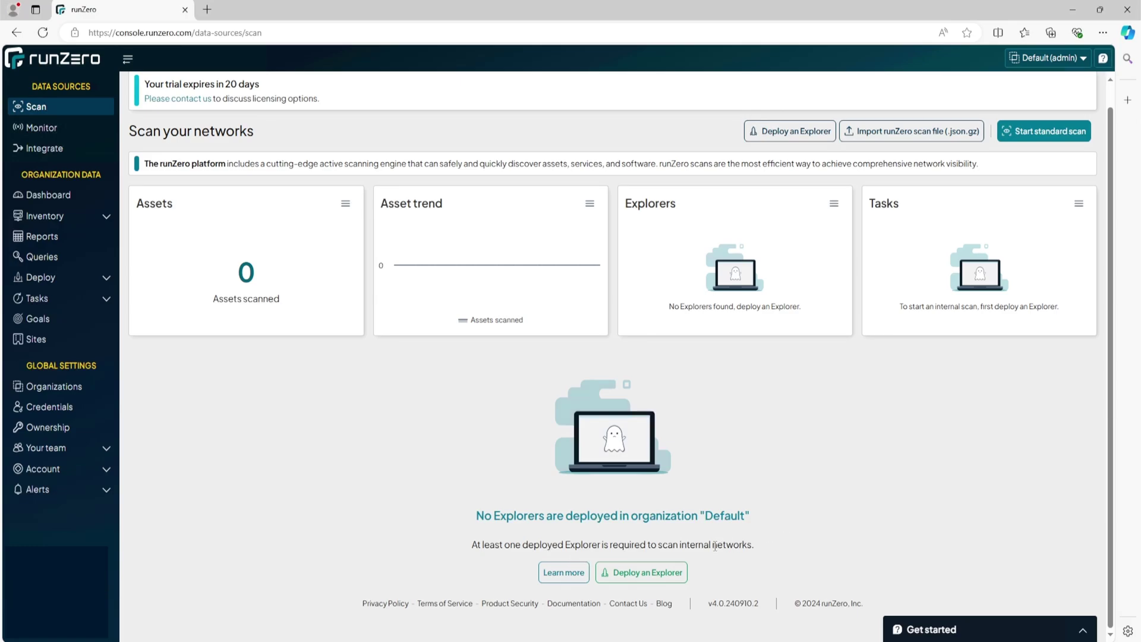
left_click(666, 582)
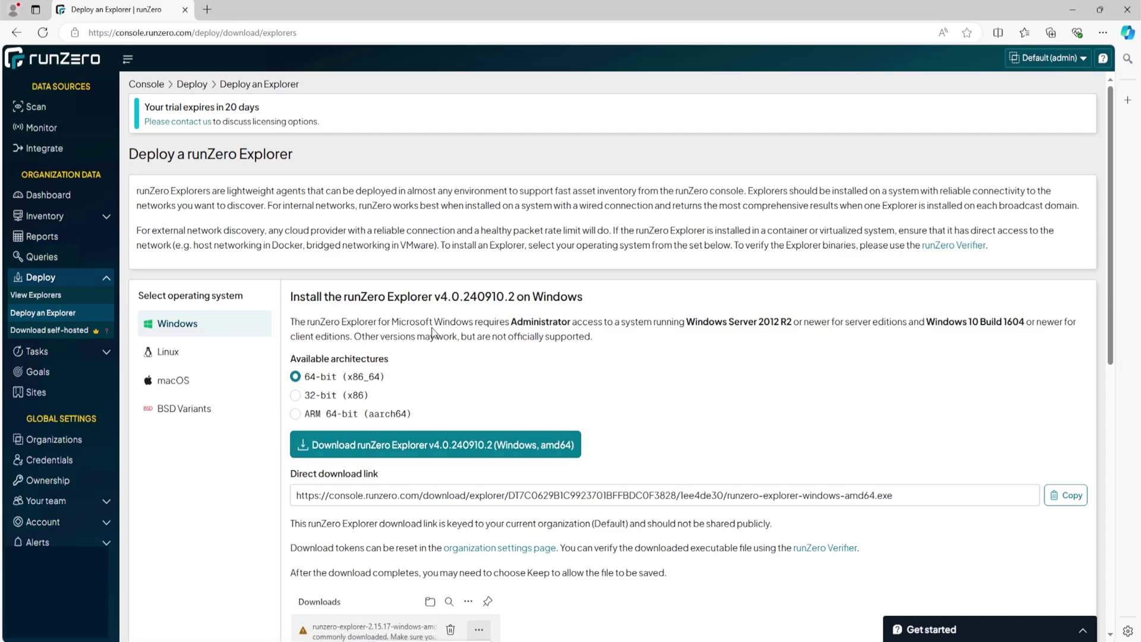
left_click_drag(415, 324, 495, 324)
left_click(517, 326)
key("super")
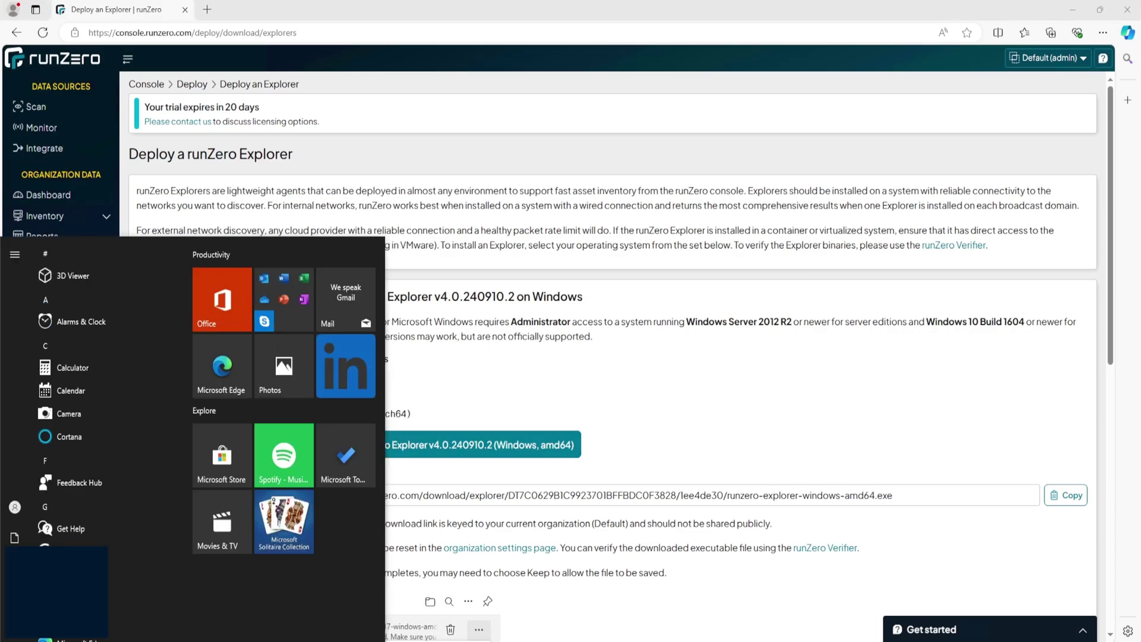
type("system")
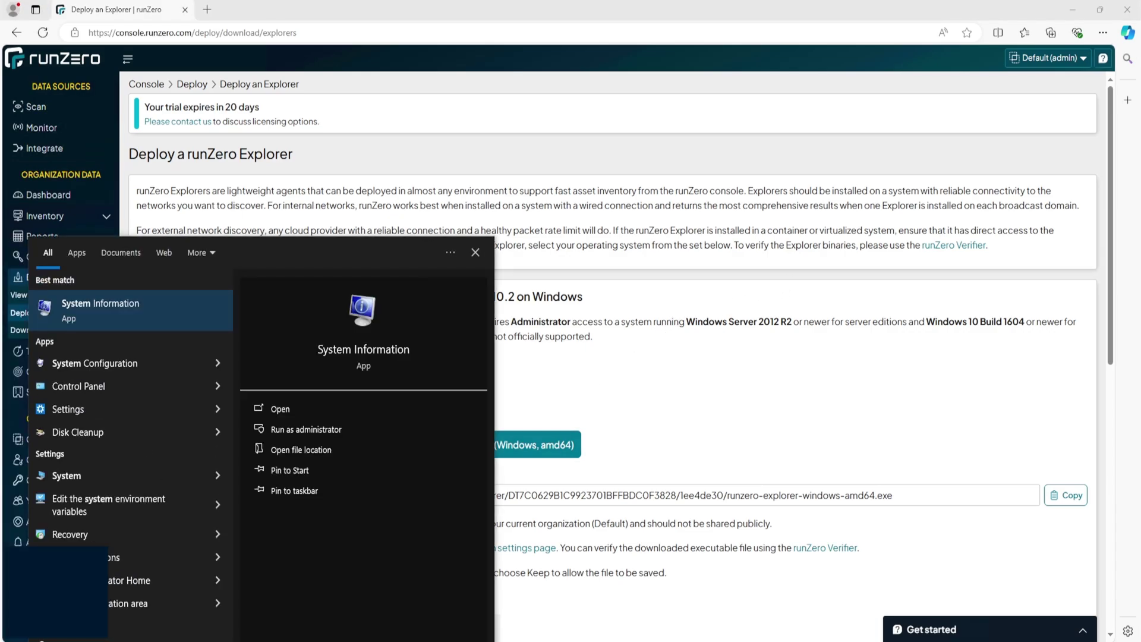
left_click(191, 322)
left_click(457, 105)
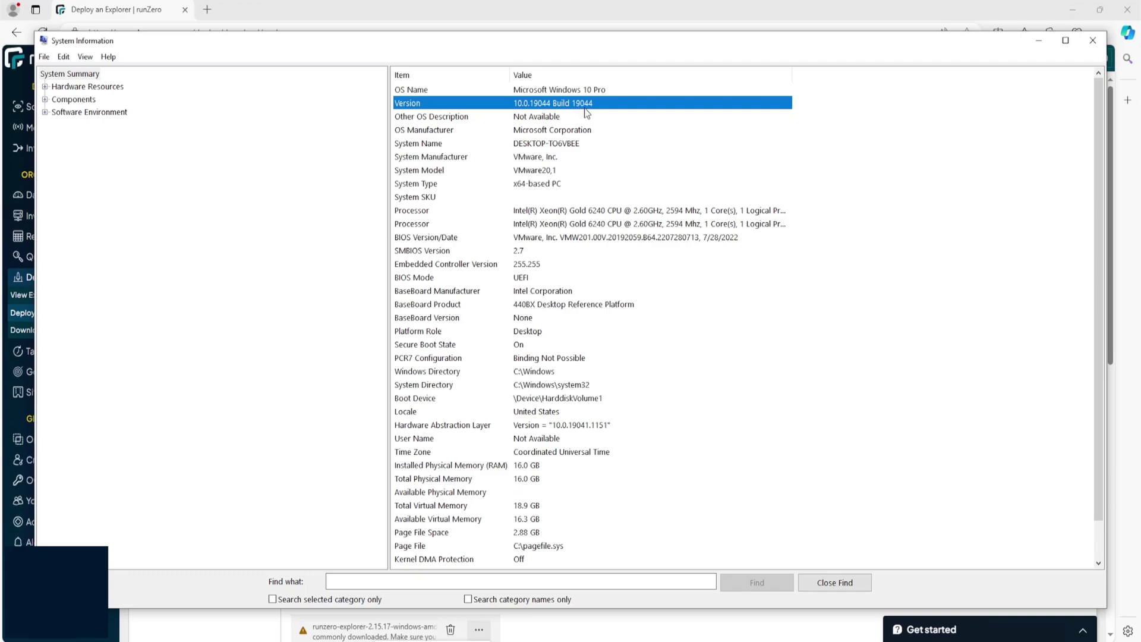
left_click(1092, 41)
left_click_drag(968, 322, 1030, 326)
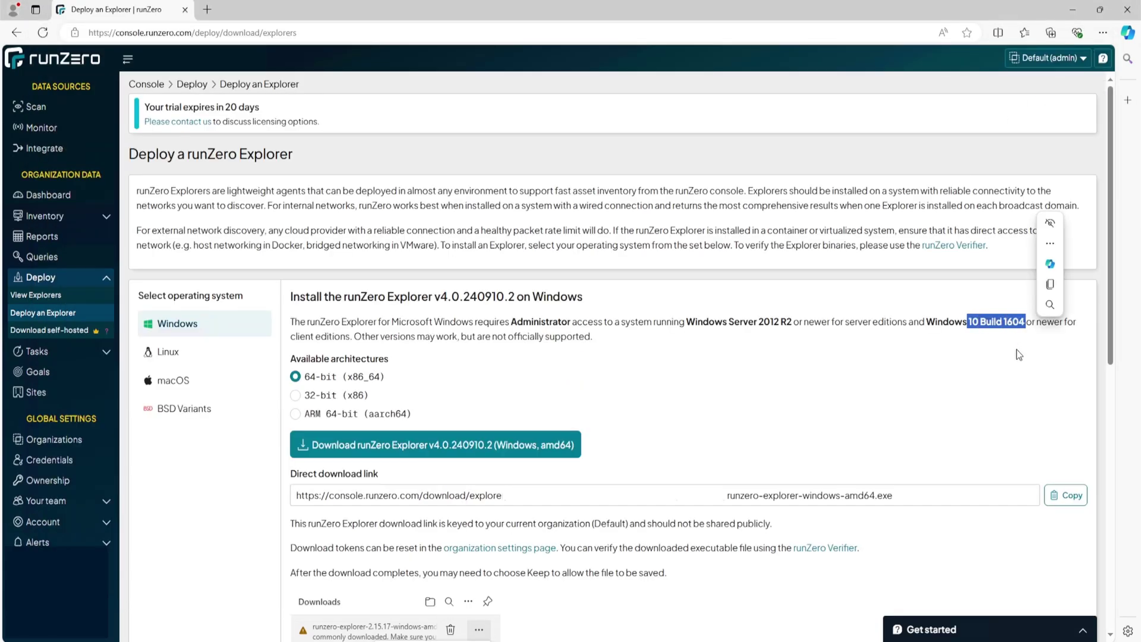
Download the Windows amd64 runZero Explorer and run its installer with administrator approval
left_click(1016, 350)
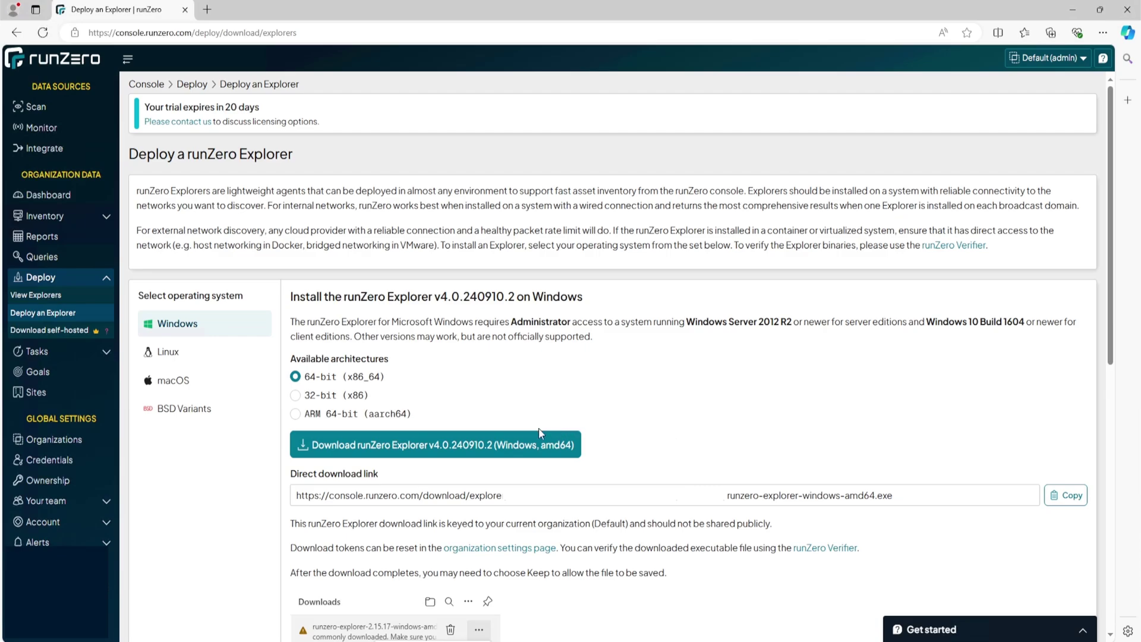
left_click(375, 451)
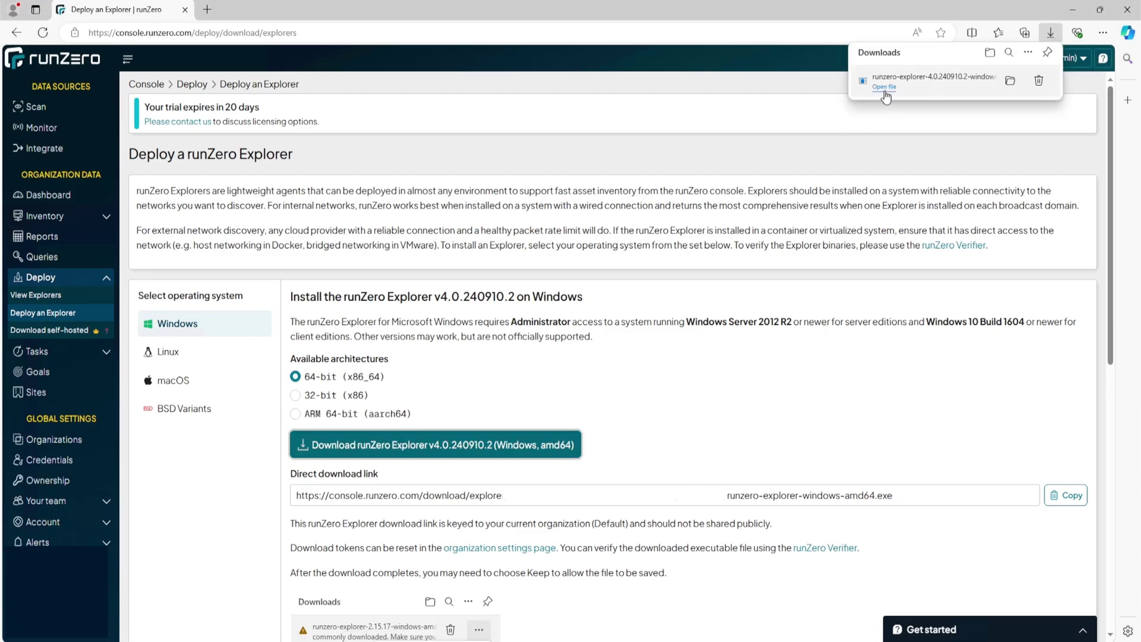
left_click(884, 87)
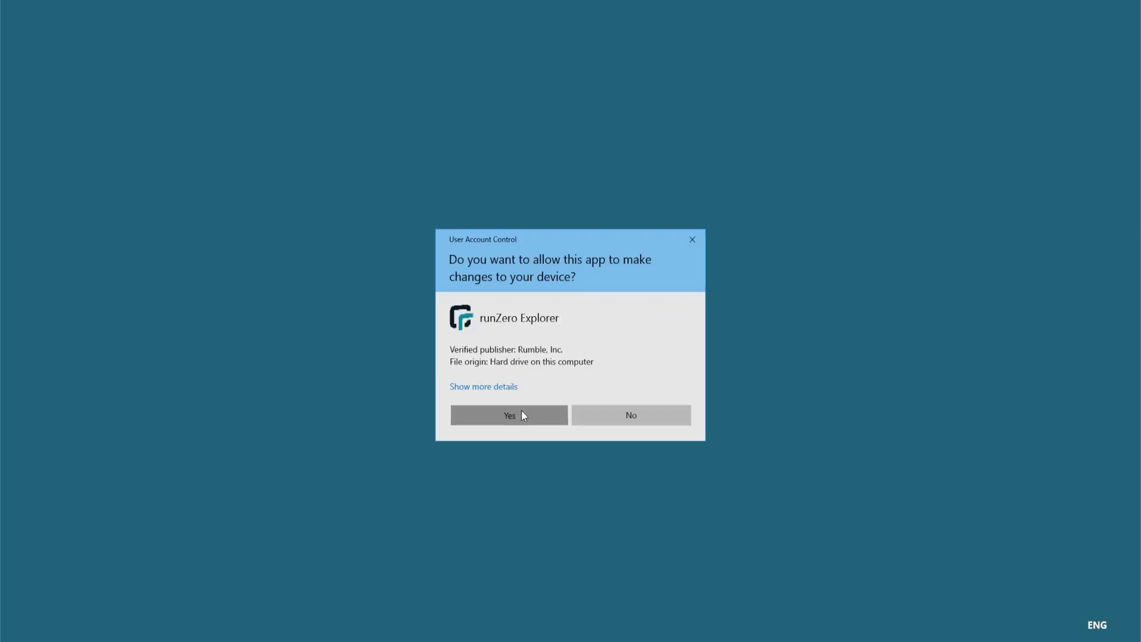
left_click(522, 411)
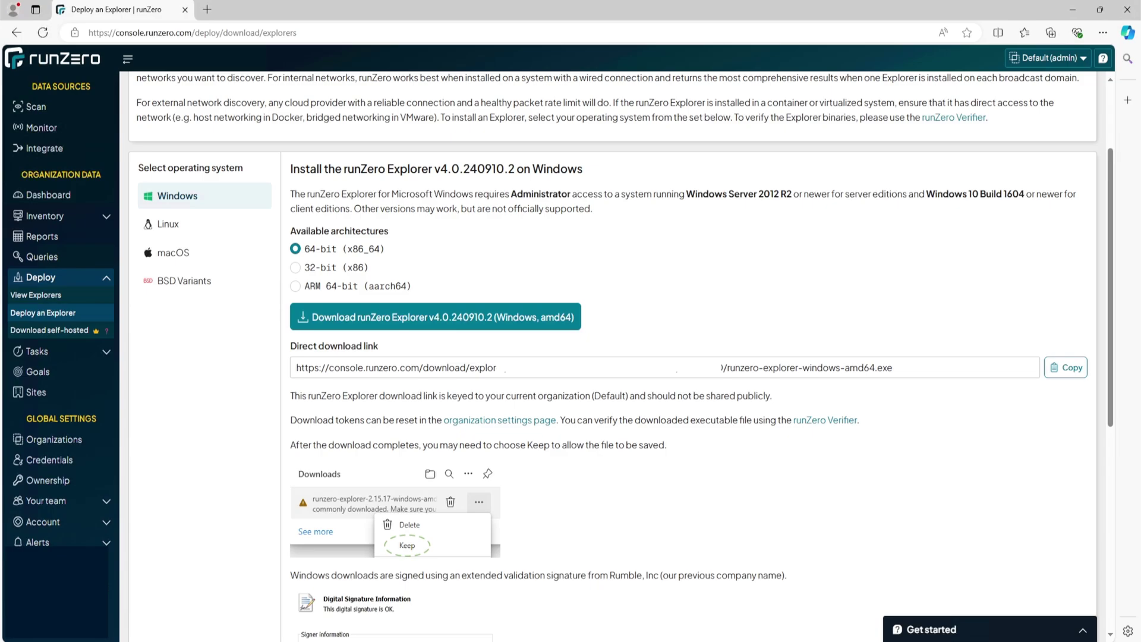
Review the Explorer's minimum system requirements: 2.0GHz processor, 16GiB memory, 1GB storage
scroll(658, 446, "down", 5)
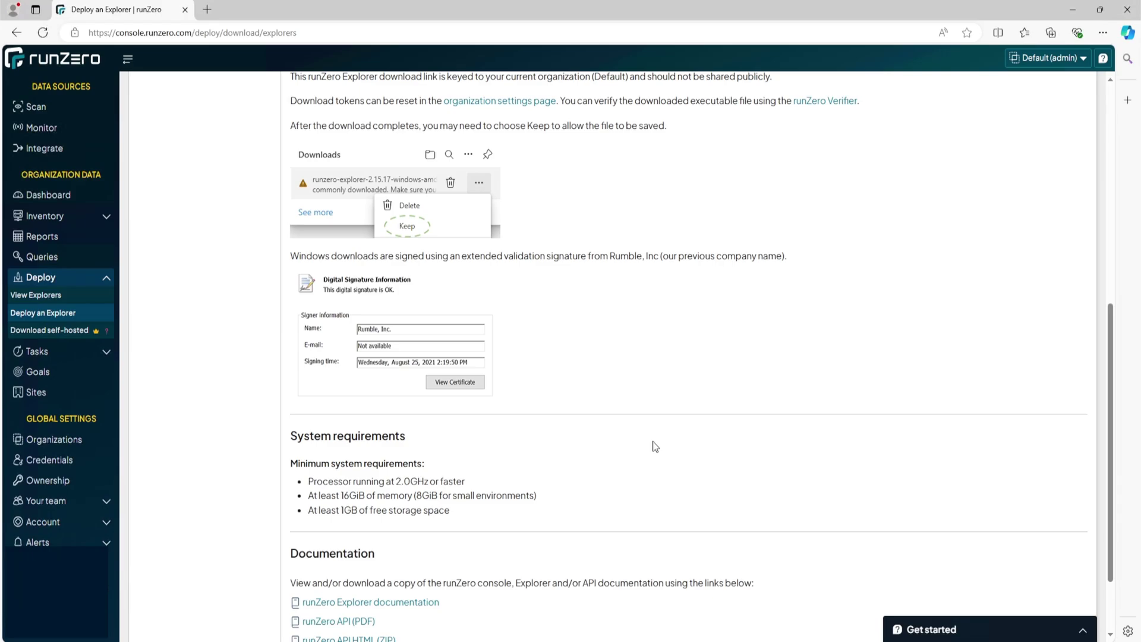
left_click_drag(307, 481, 508, 511)
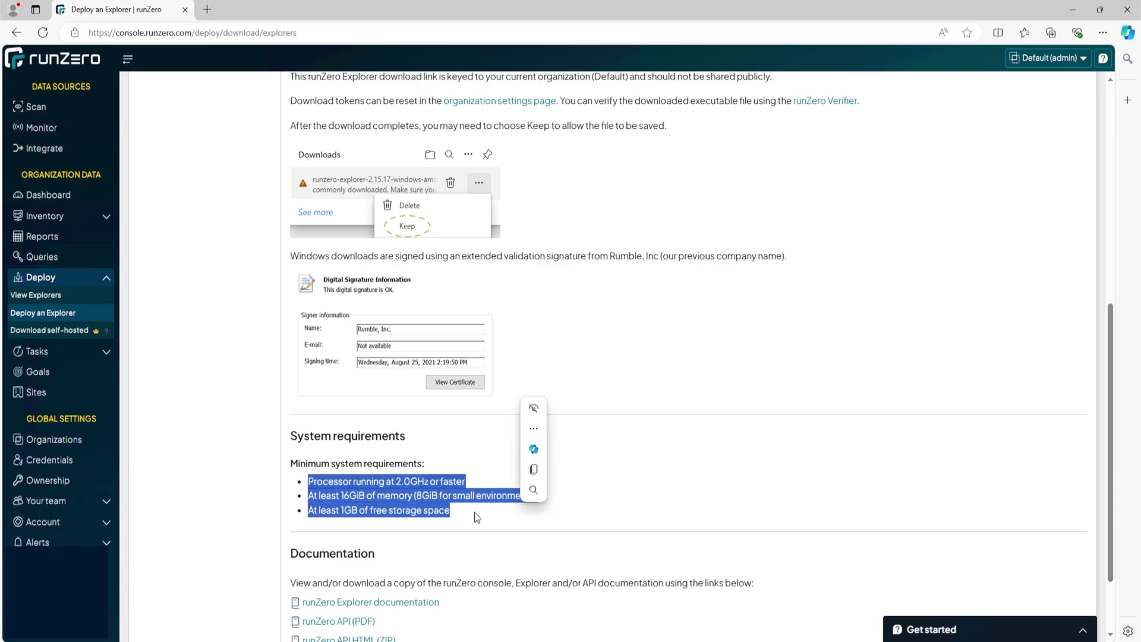
left_click(643, 527)
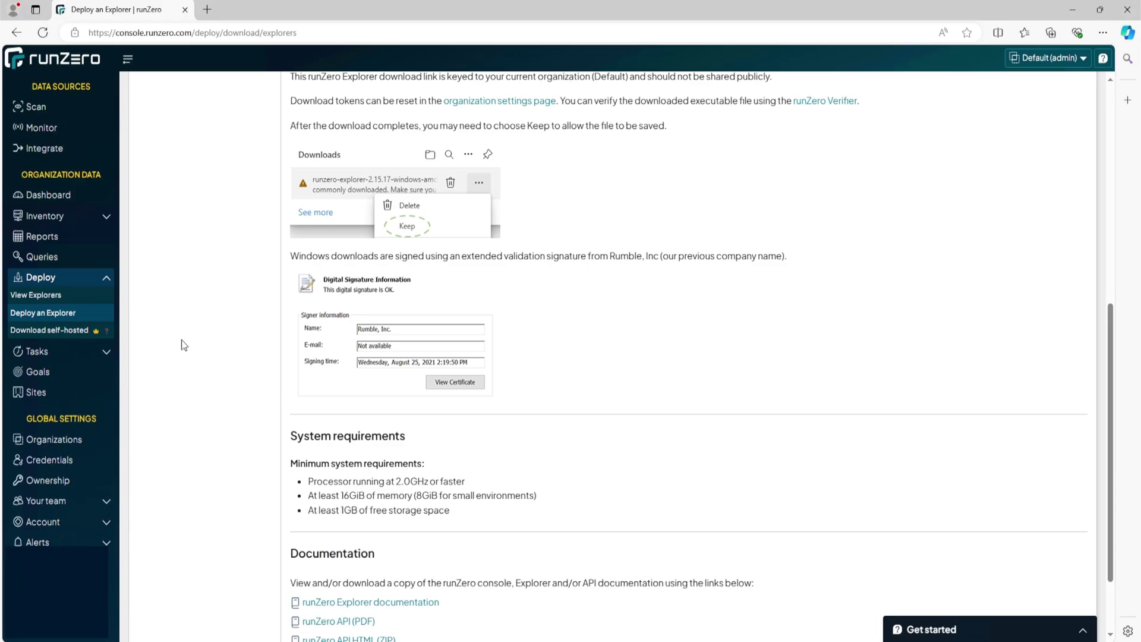
Check that the new Explorer is listed under View Explorers, then begin a standard scan
left_click(54, 302)
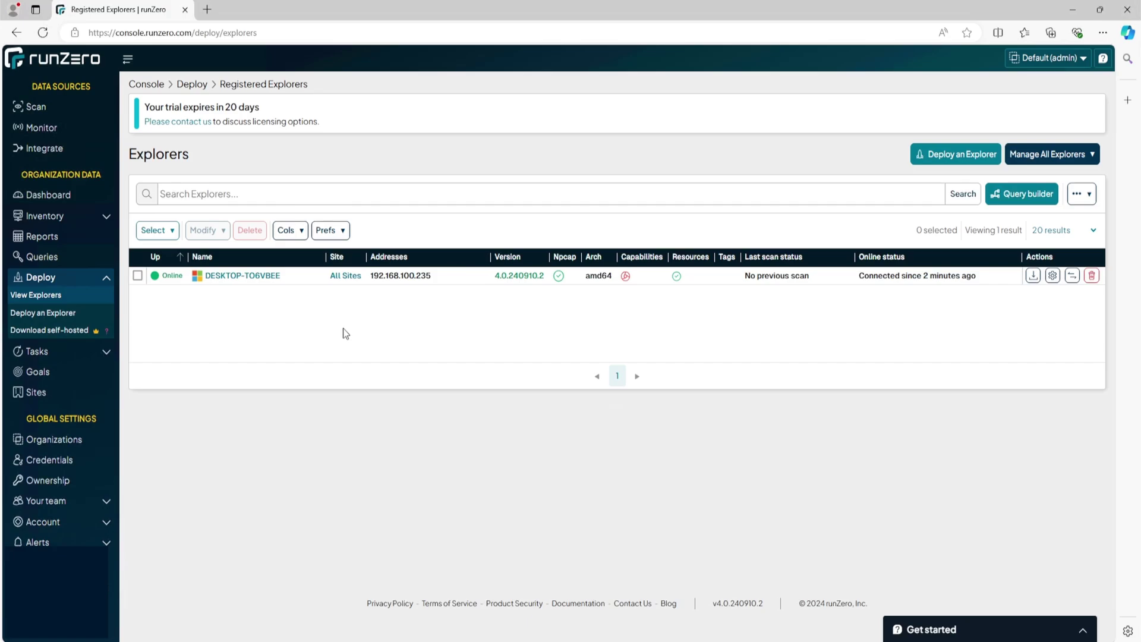
left_click(69, 115)
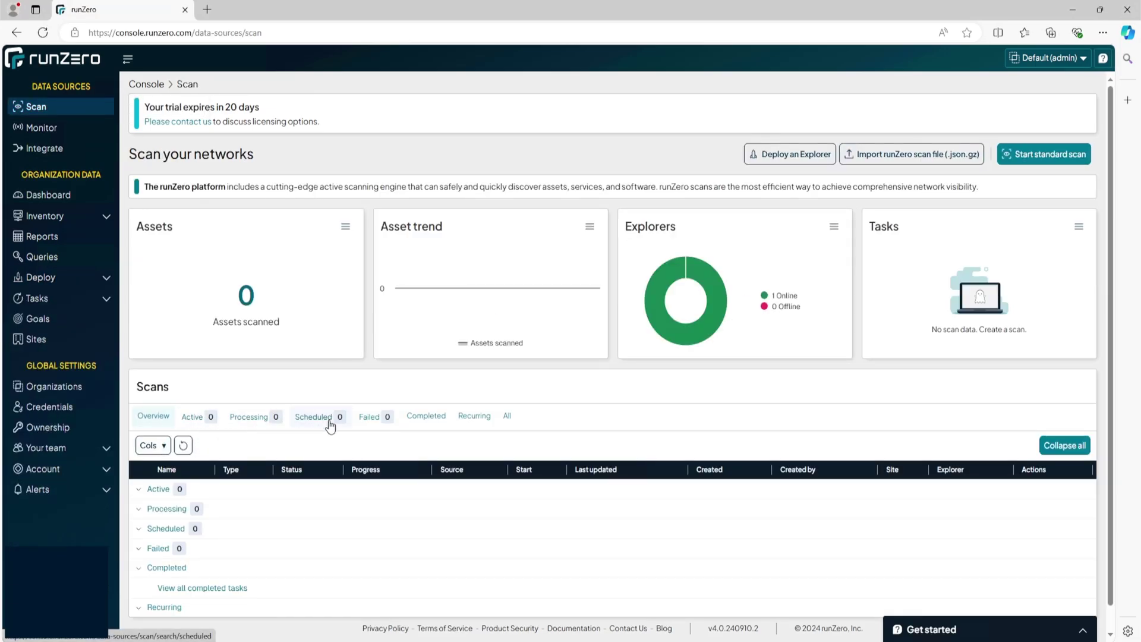
left_click(1041, 163)
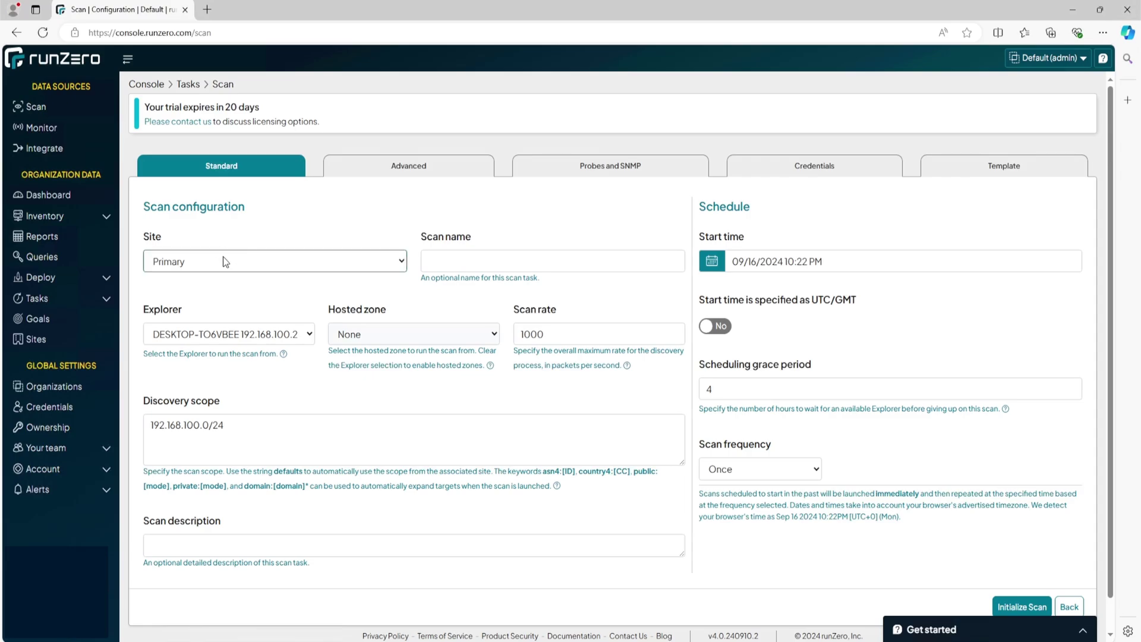
Name the scan MyDFIR-Test and check the help for the 1000 scan rate
left_click(444, 253)
type("My")
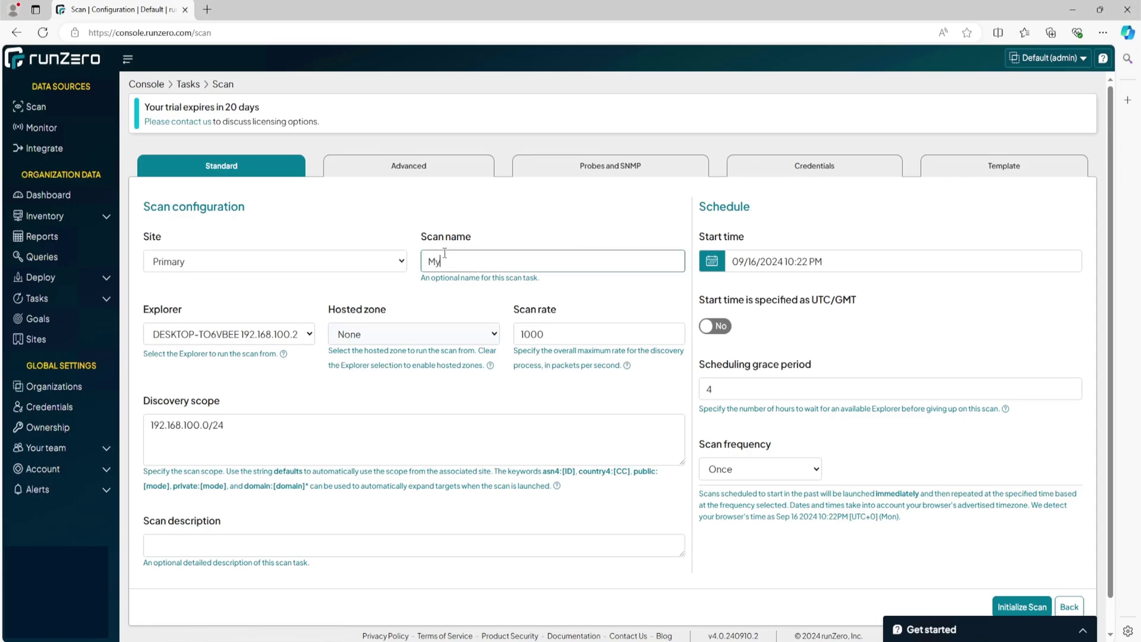
type("DFIR-Test")
left_click(603, 332)
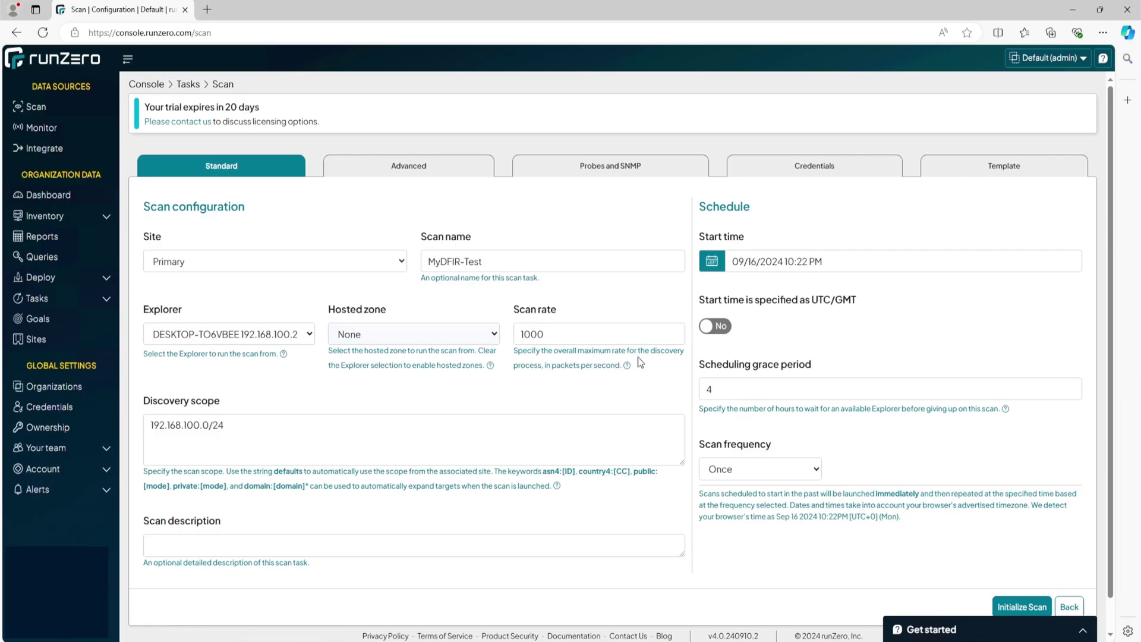
mouse_move(627, 365)
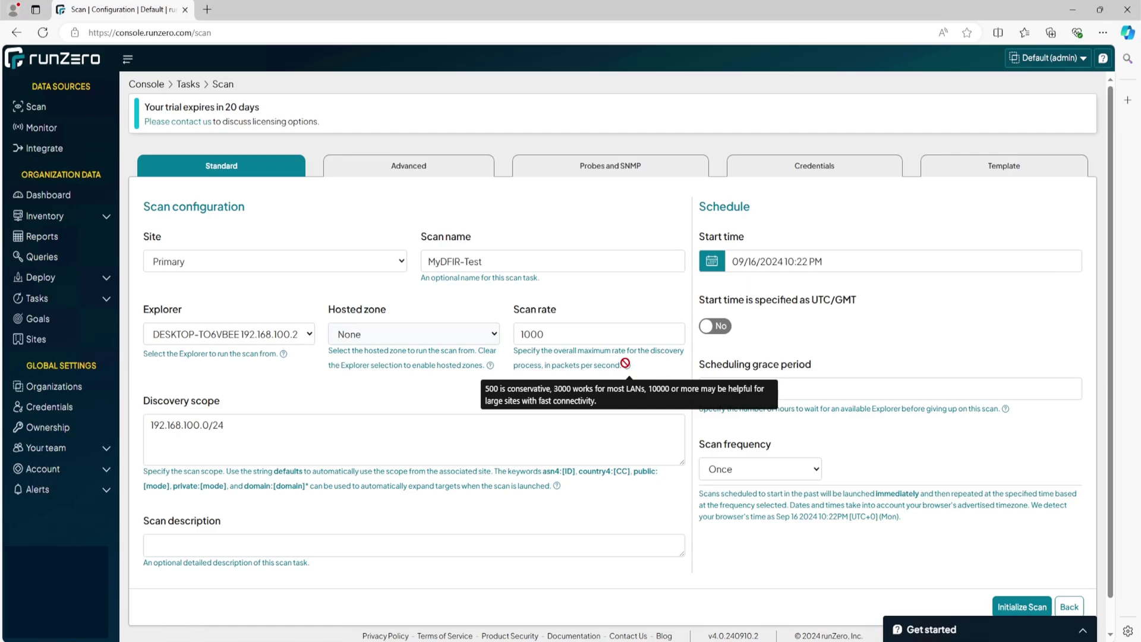
Review the 192.168.100.0/24 discovery scope and enter MyDFIR-Test as the scan description
left_click(220, 422)
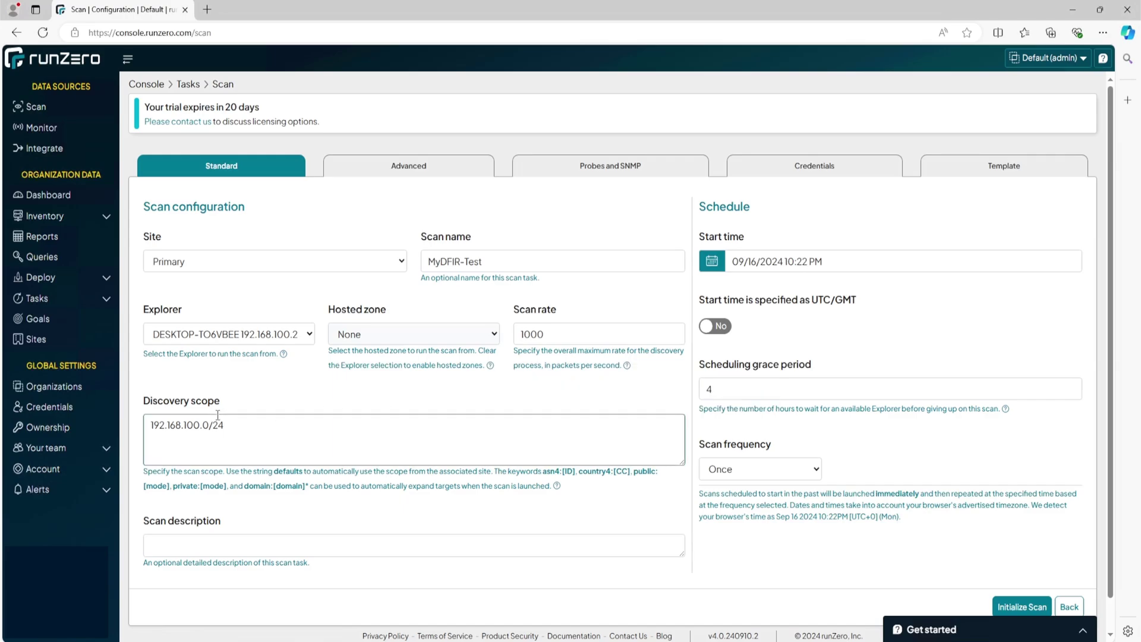
left_click_drag(207, 424, 120, 431)
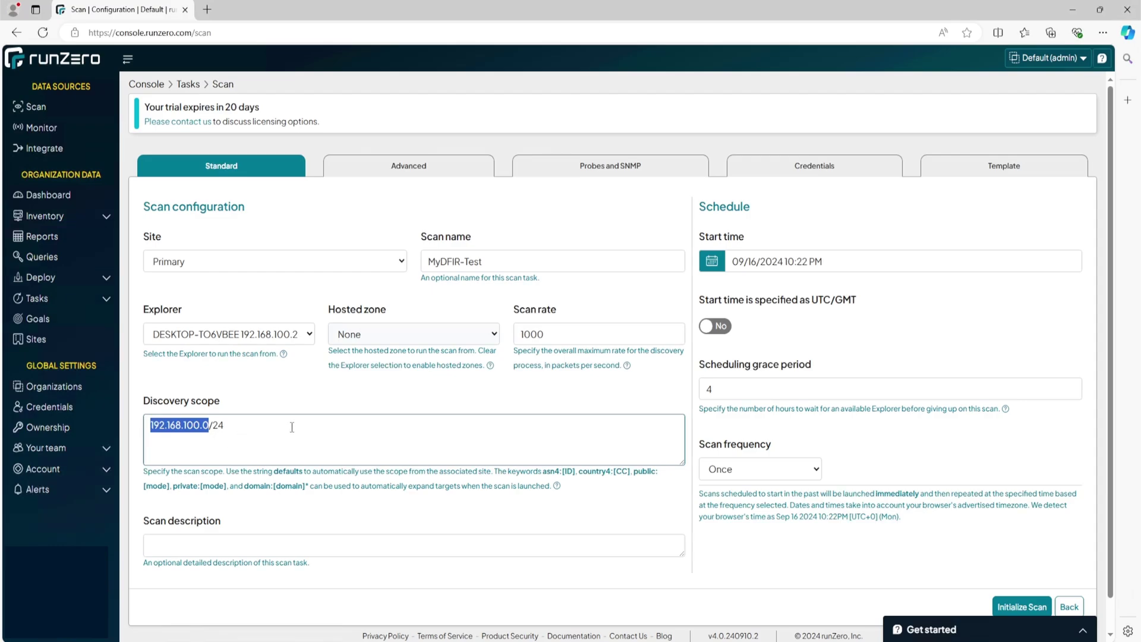
left_click(231, 429)
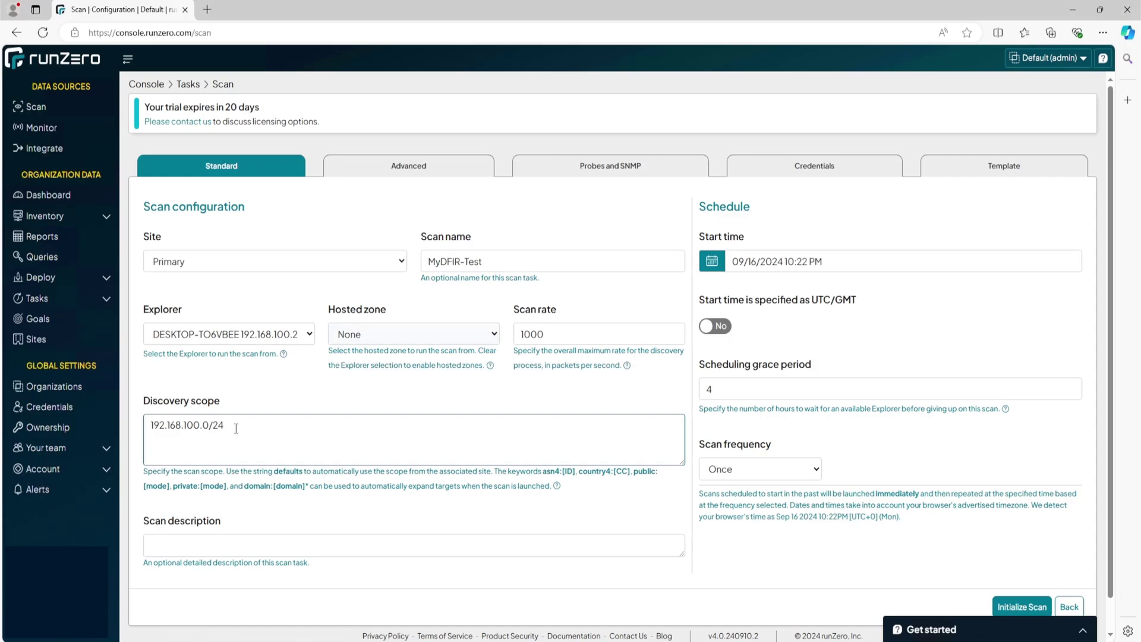
left_click(223, 546)
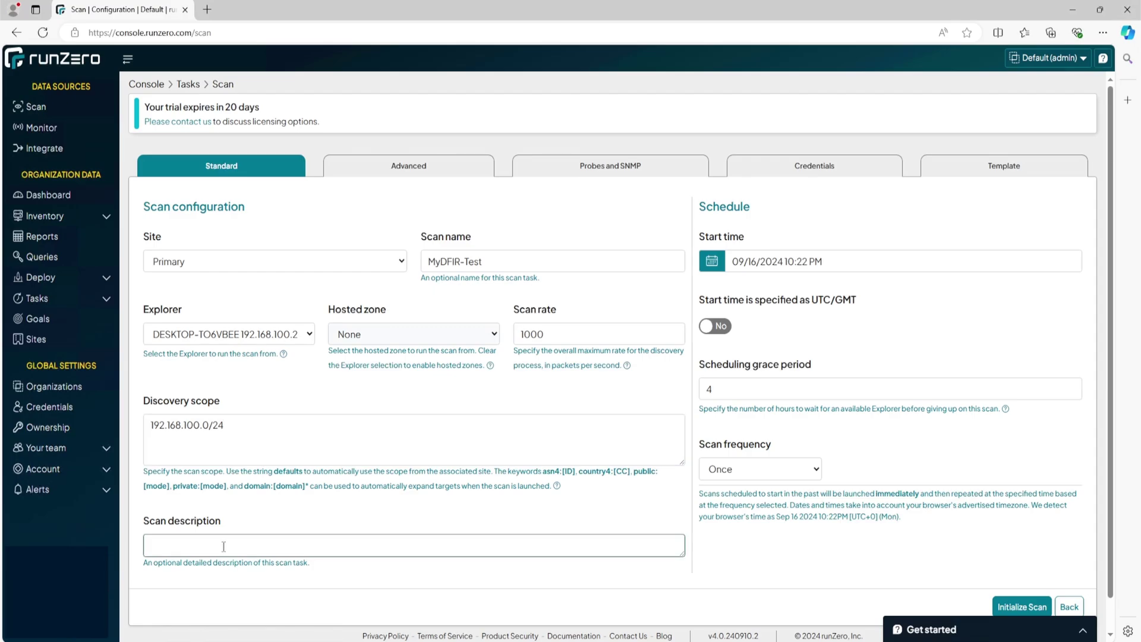
type("MyDFIR-Test")
Treat the scan start time as UTC/GMT and keep the scan frequency at Once
scroll(915, 274, "down", 1)
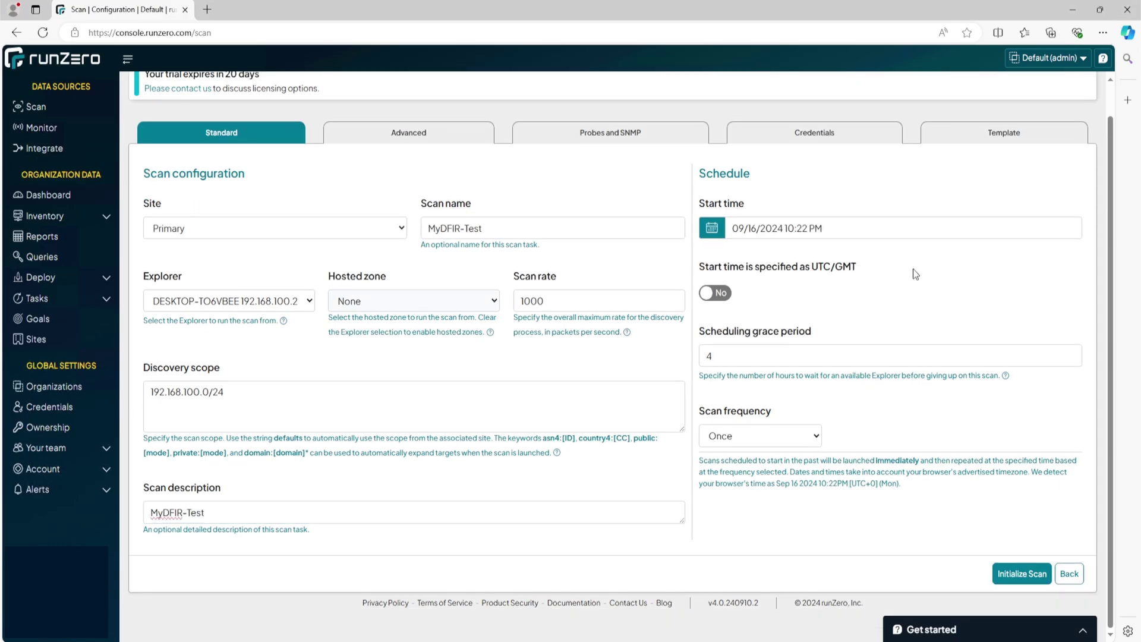
left_click(719, 294)
key("Tab")
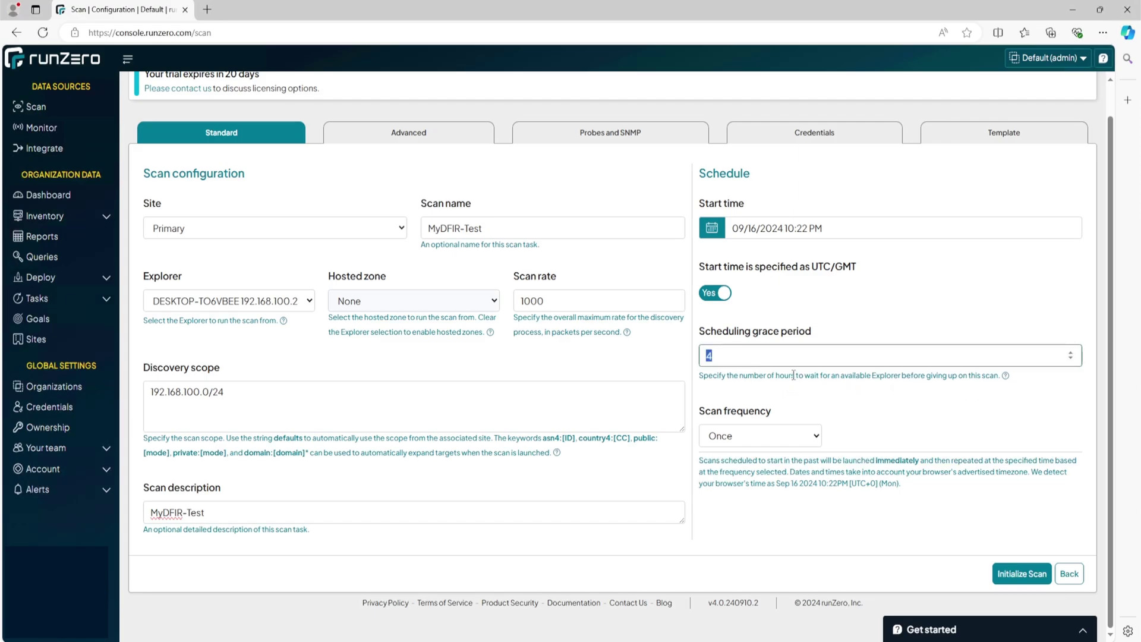
key("Tab")
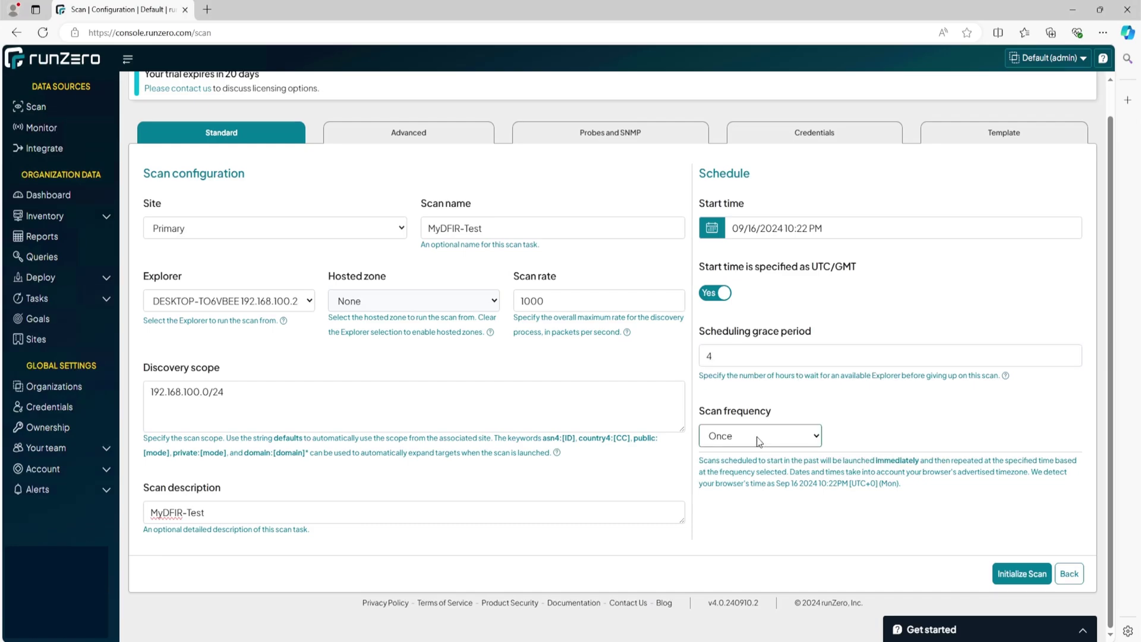
left_click(758, 440)
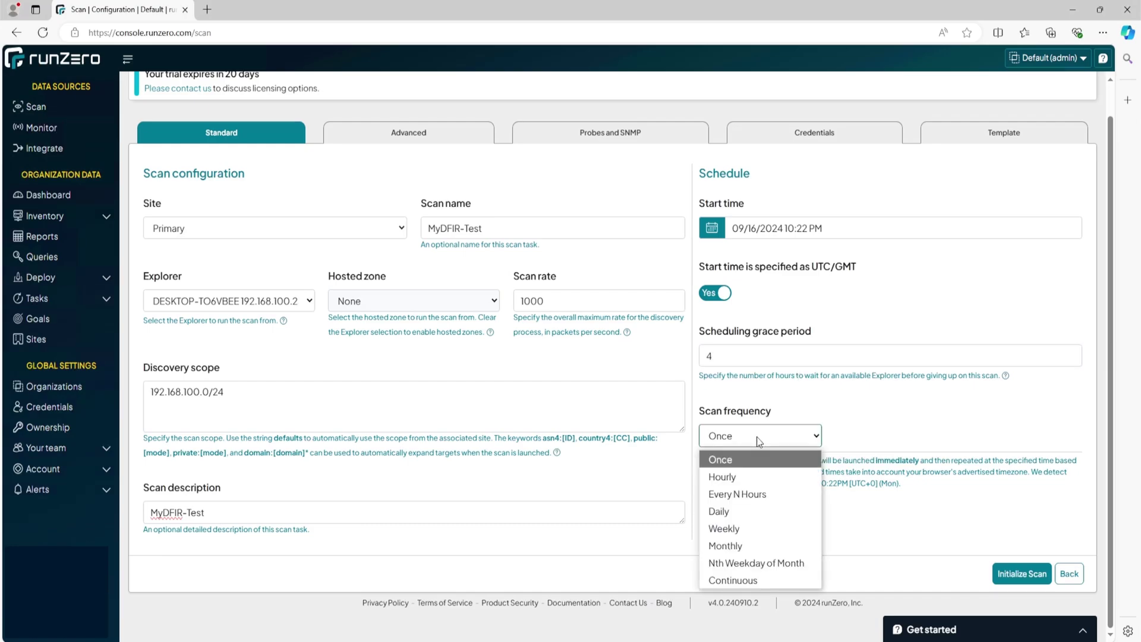
left_click(816, 438)
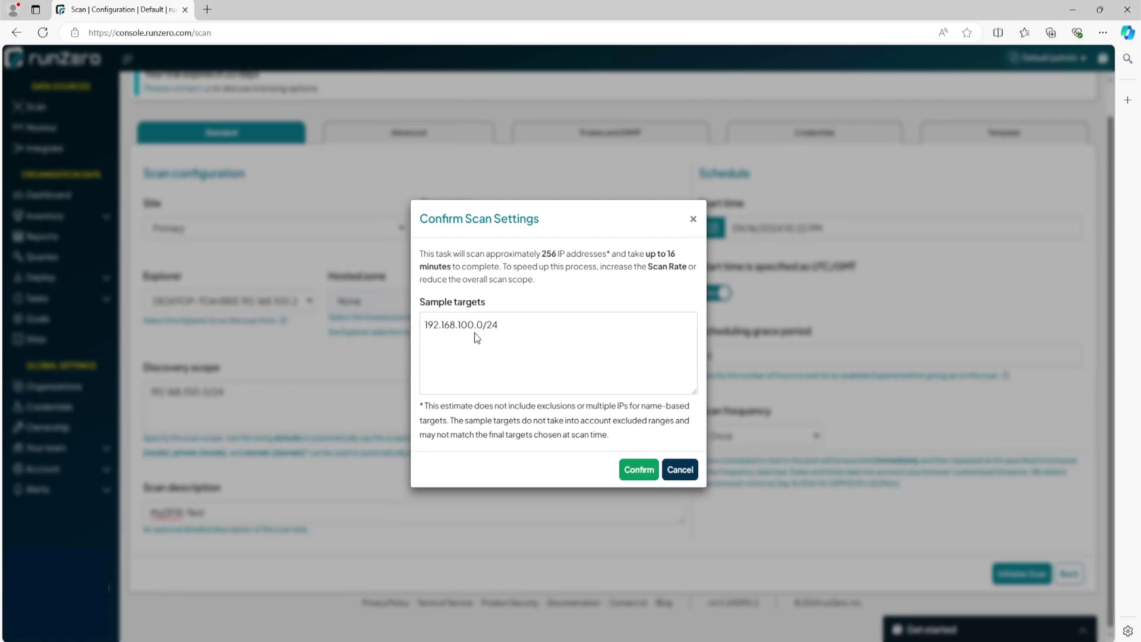
Confirm the settings to launch the MyDFIR-Test scan of 192.168.100.0/24
left_click(638, 473)
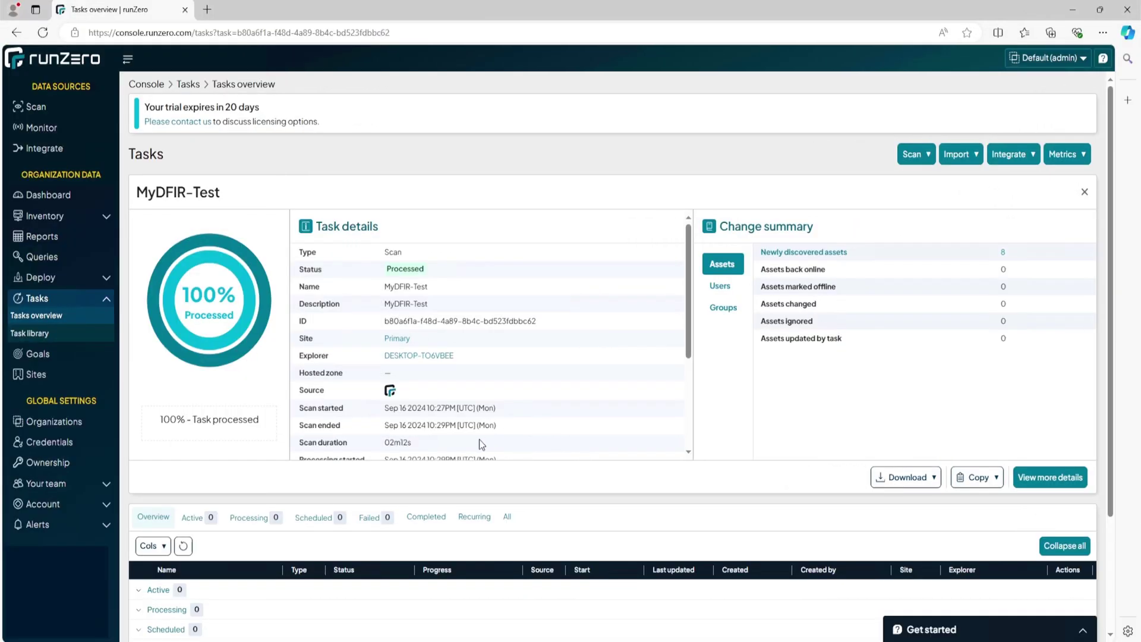
Note the 02m12s duration, then open MyDFIR-Test's task details and scroll to newly discovered assets
double_click(402, 444)
left_click(411, 444)
left_click(1050, 477)
scroll(265, 414, "down", 15)
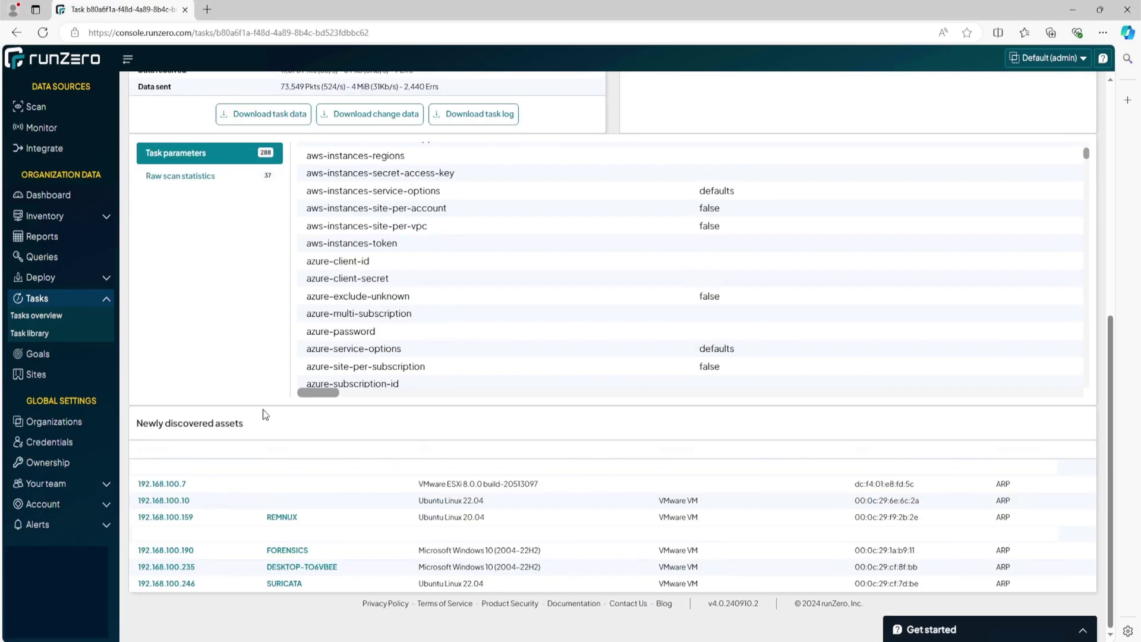
left_click_drag(244, 424, 148, 424)
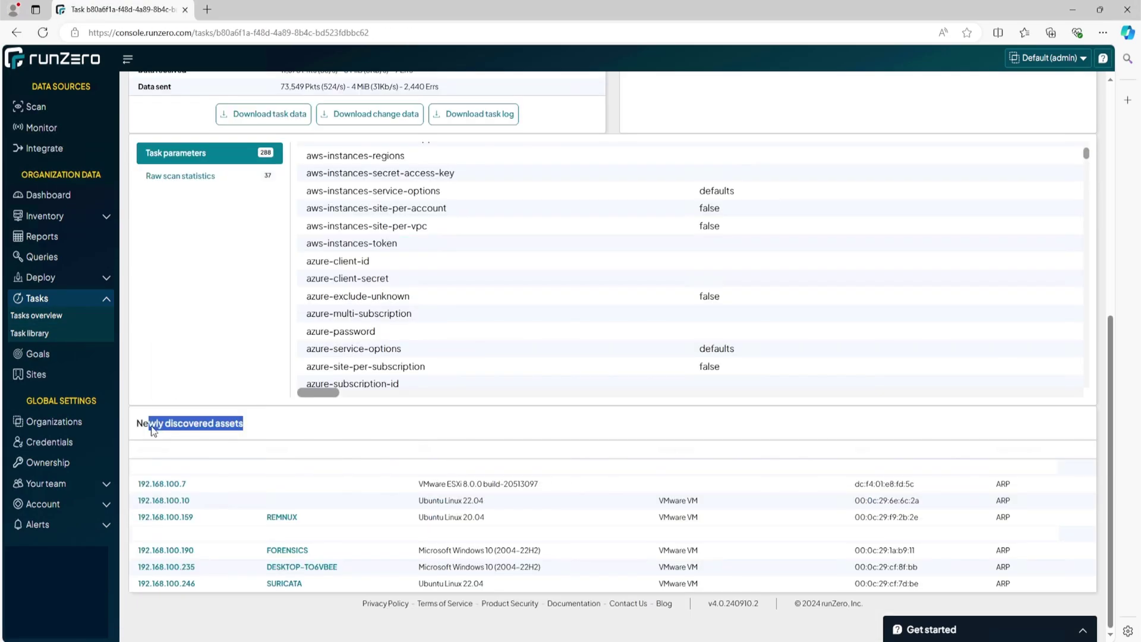
left_click_drag(554, 483, 417, 500)
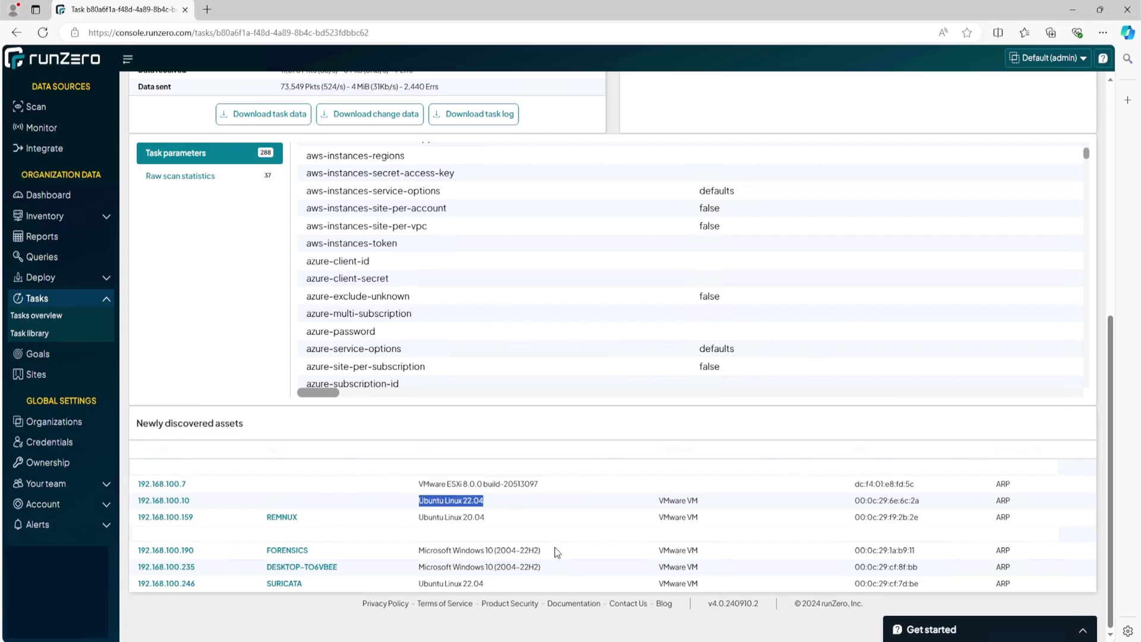
left_click_drag(541, 550, 418, 584)
left_click(522, 560)
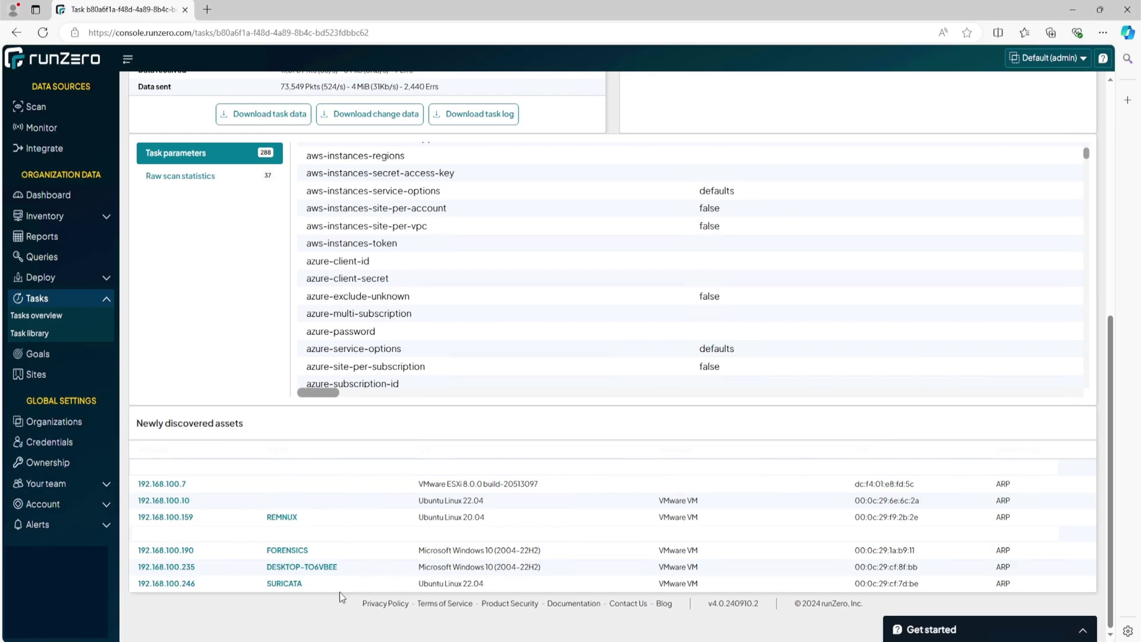
left_click(296, 586)
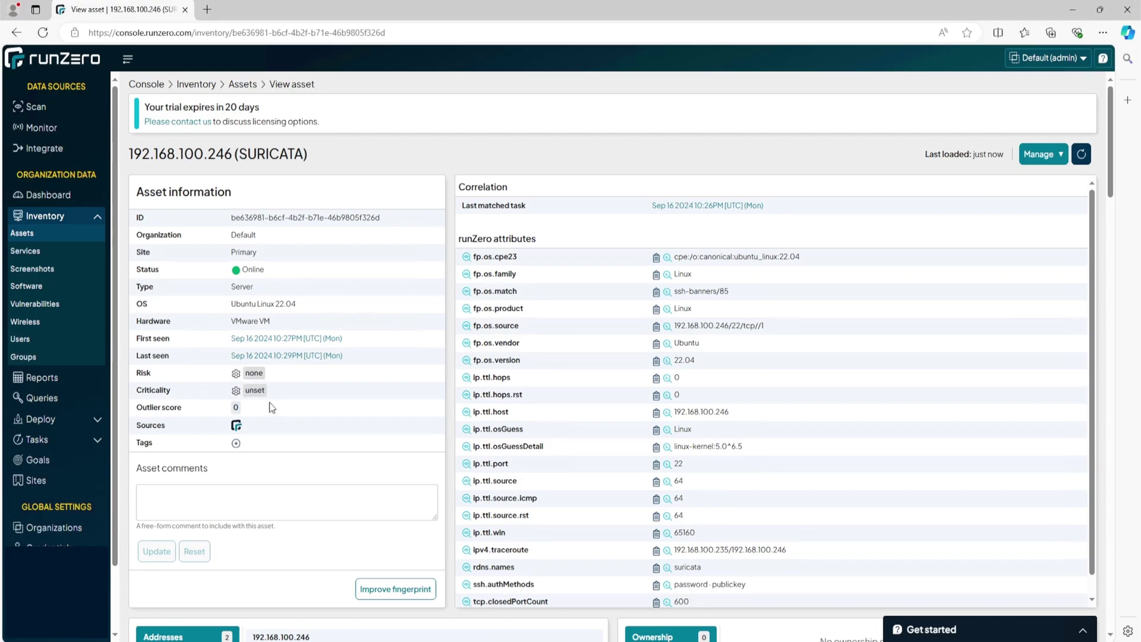
View SURICATA's criticality and risk levels without changing them, then bring up its tag editor
left_click(236, 391)
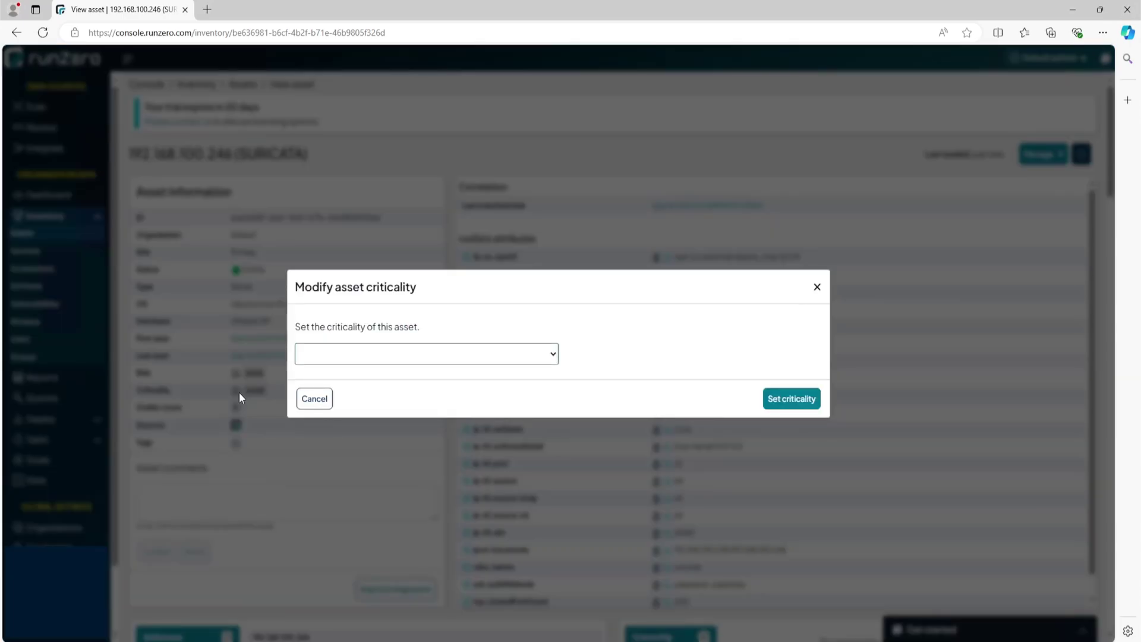
left_click(377, 354)
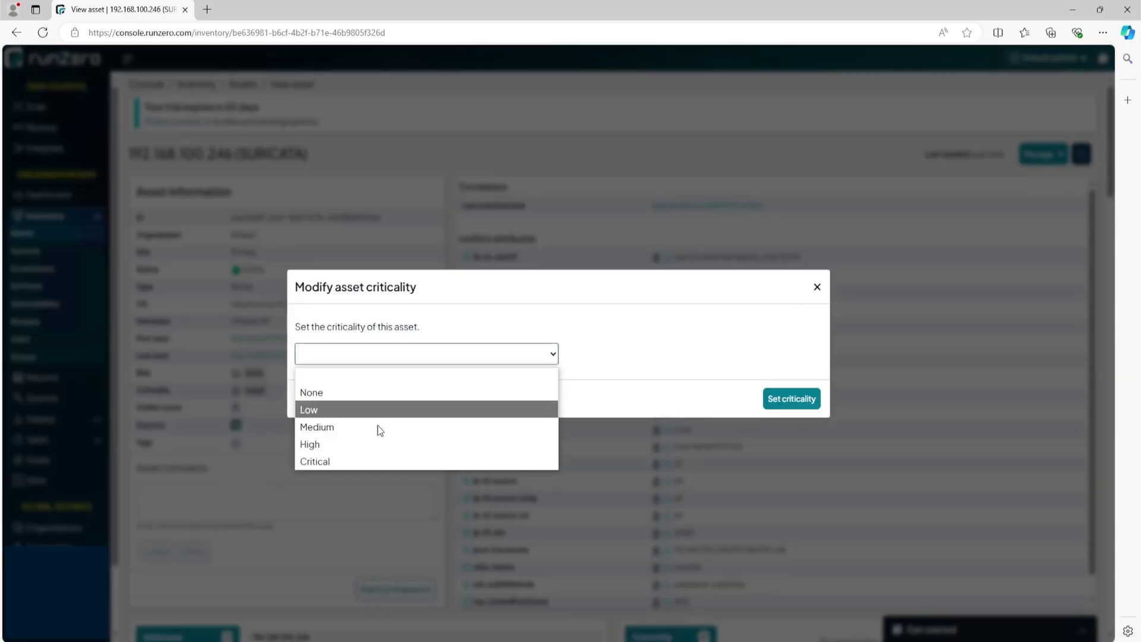
left_click(369, 461)
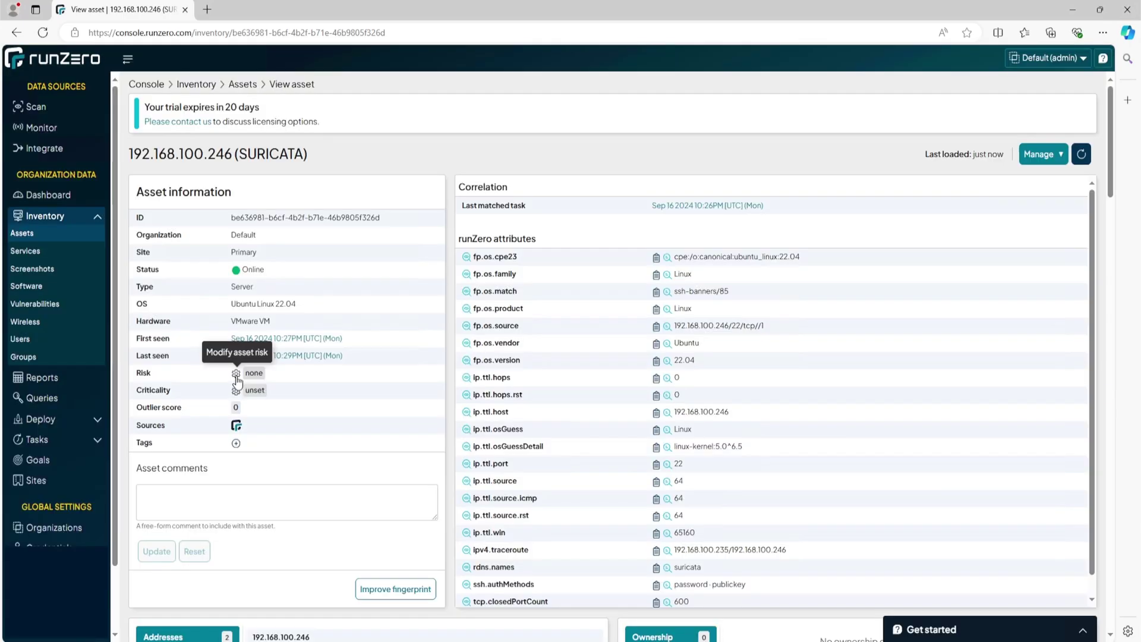
left_click(237, 373)
left_click(349, 352)
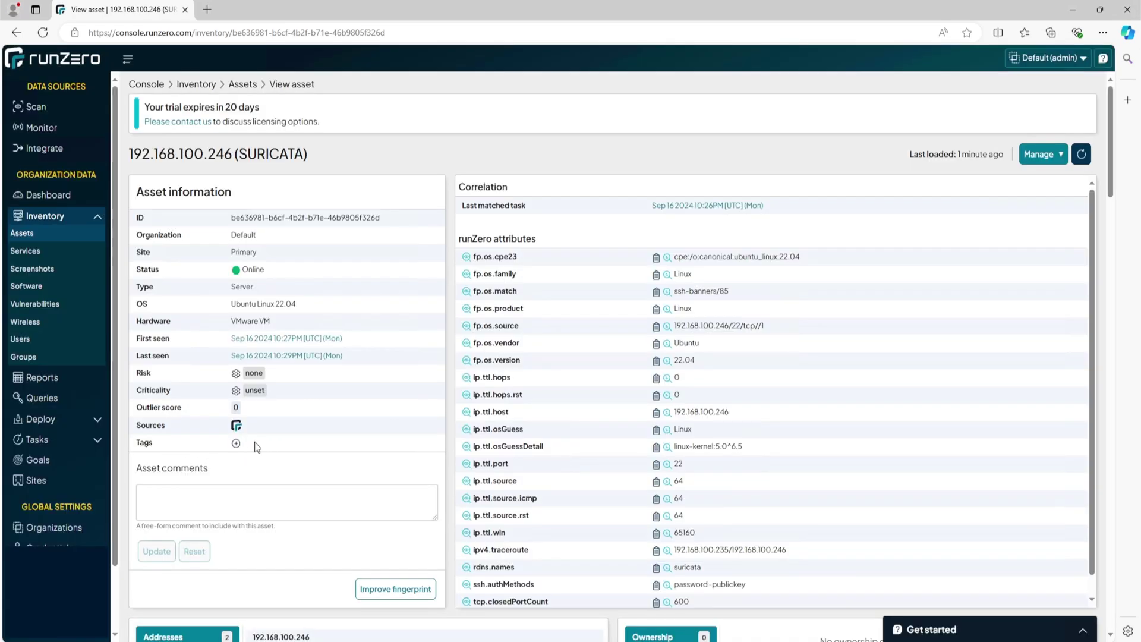
left_click(236, 443)
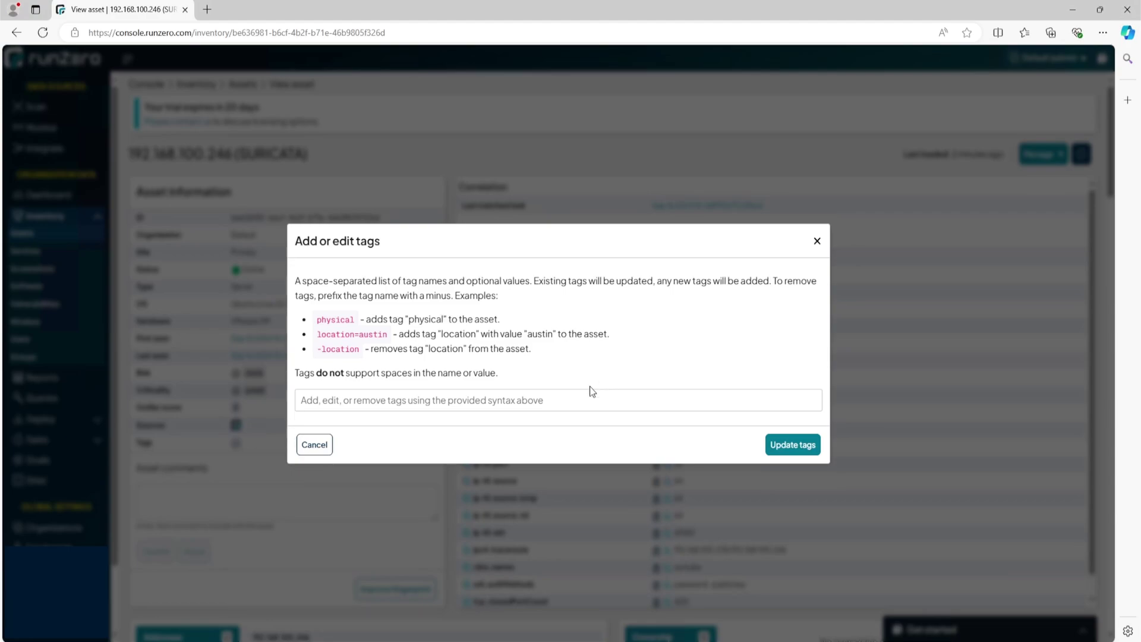
left_click(566, 403)
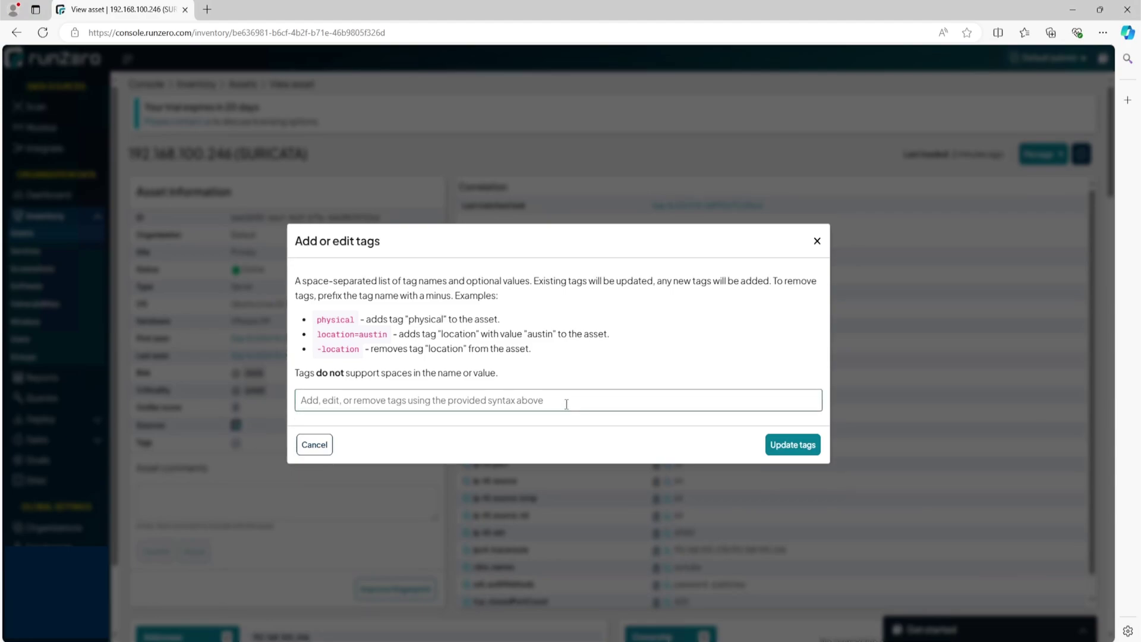
type("ssh-server")
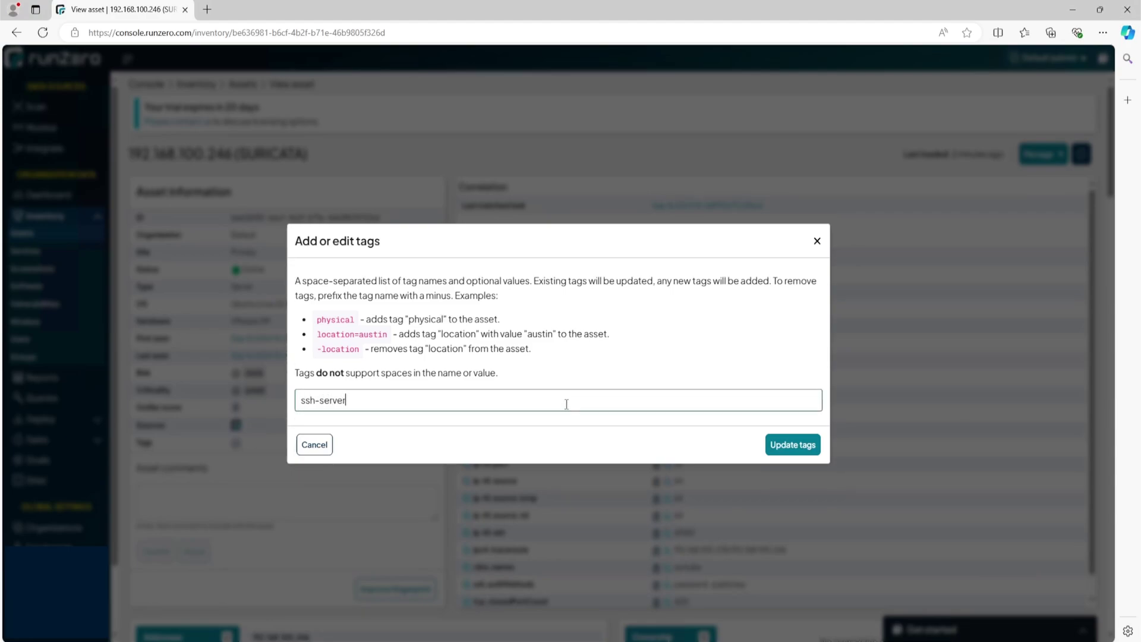
key("ctrl+a")
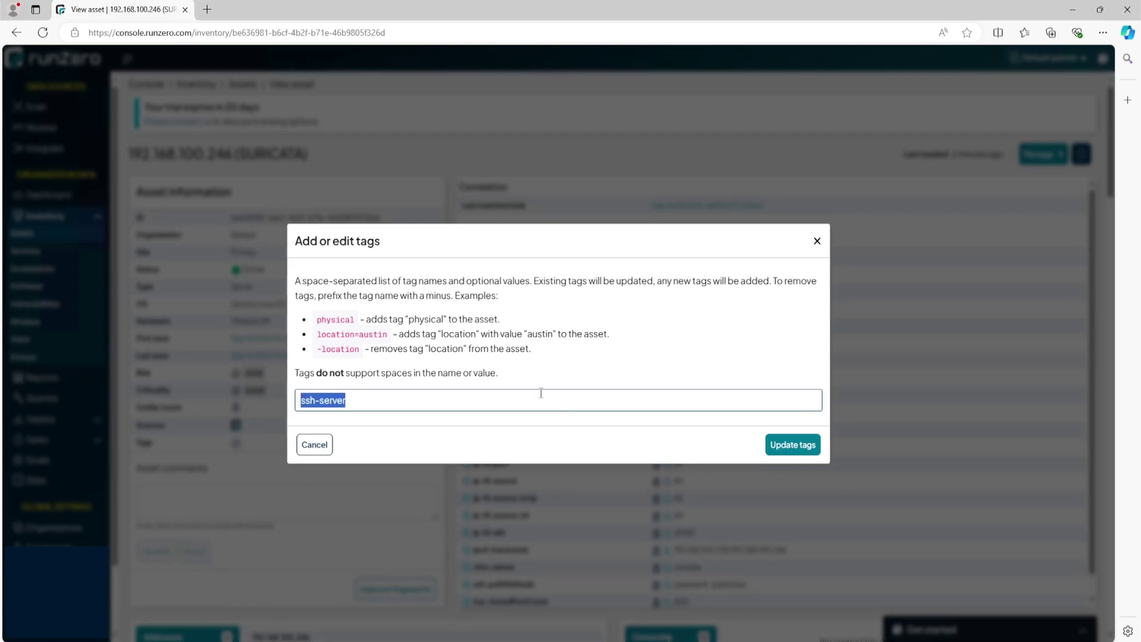
type("rdp-server")
left_click(315, 446)
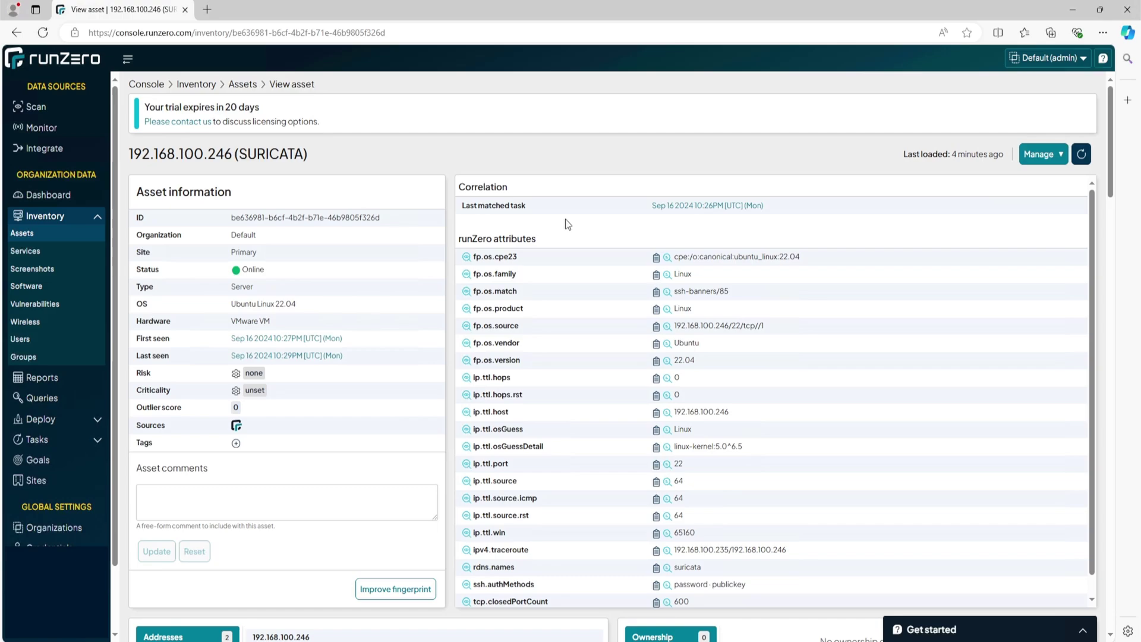
Show SURICATA's hostnames and VMware MAC 00:0c:29:cf:7d:be, then scroll to its empty vulnerabilities list
scroll(275, 323, "down", 5)
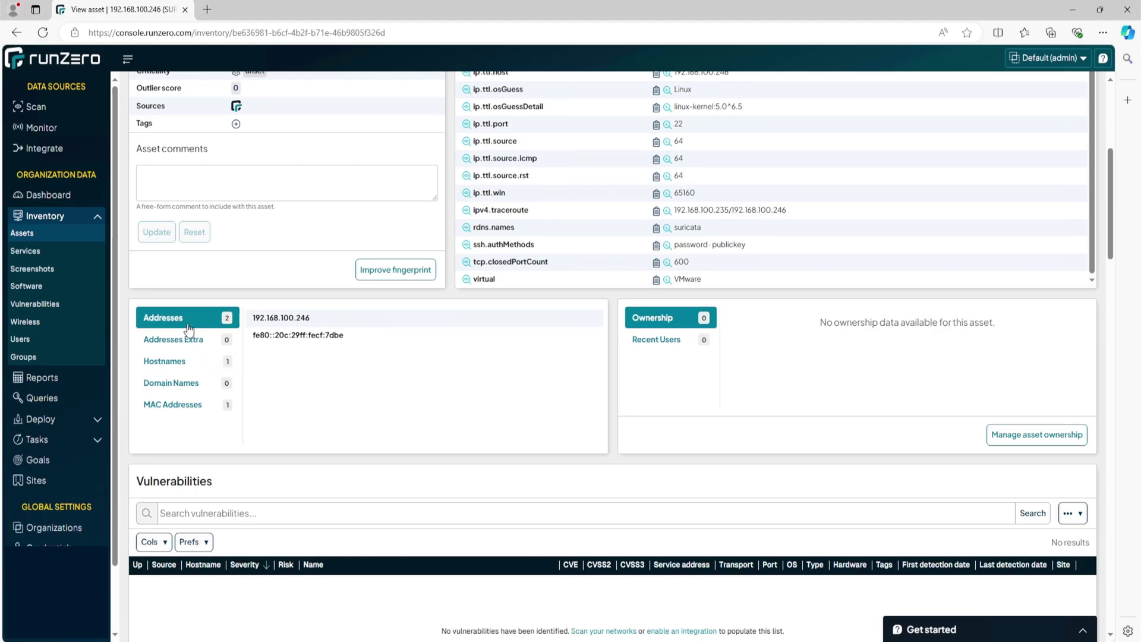
left_click(187, 368)
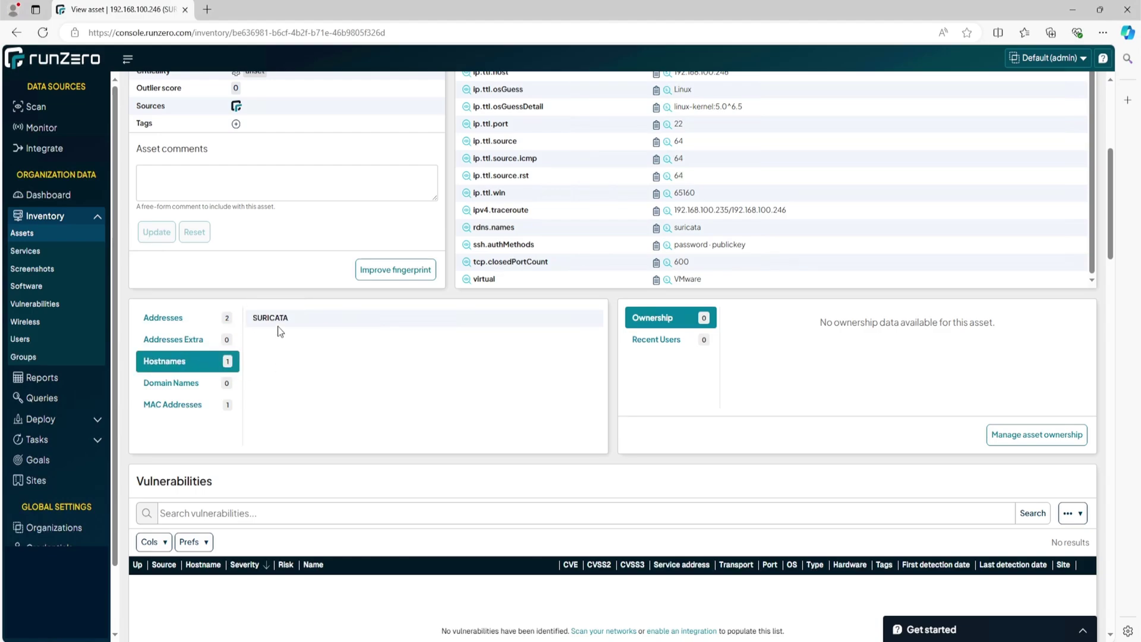
left_click(188, 407)
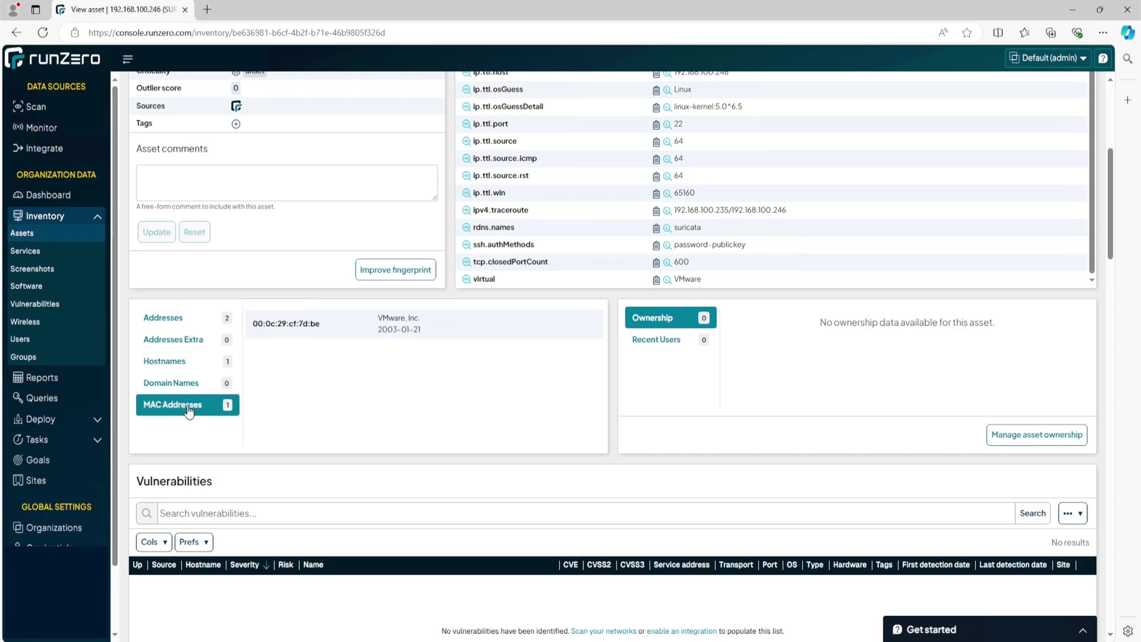
scroll(254, 407, "down", 2)
left_click_drag(213, 353, 123, 355)
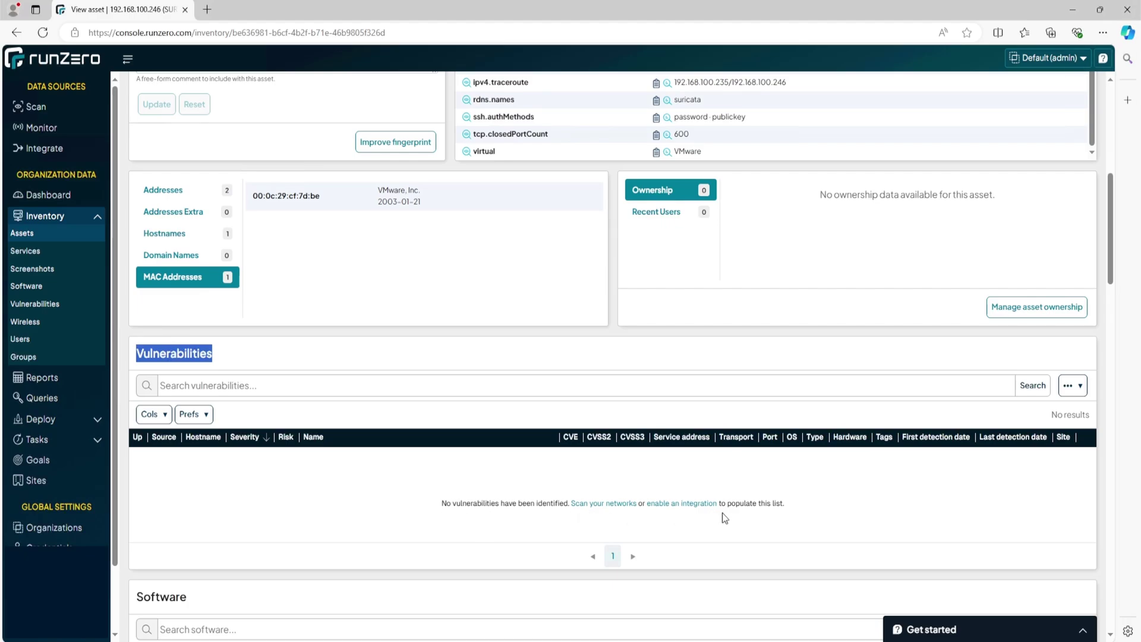
scroll(724, 518, "down", 1)
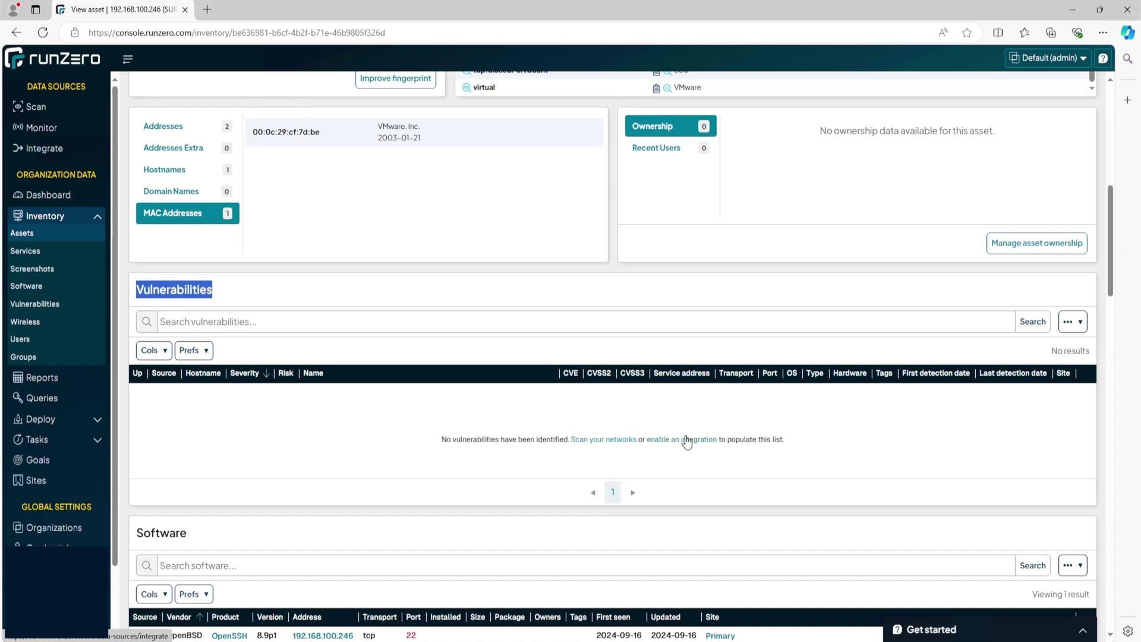
scroll(478, 347, "down", 3)
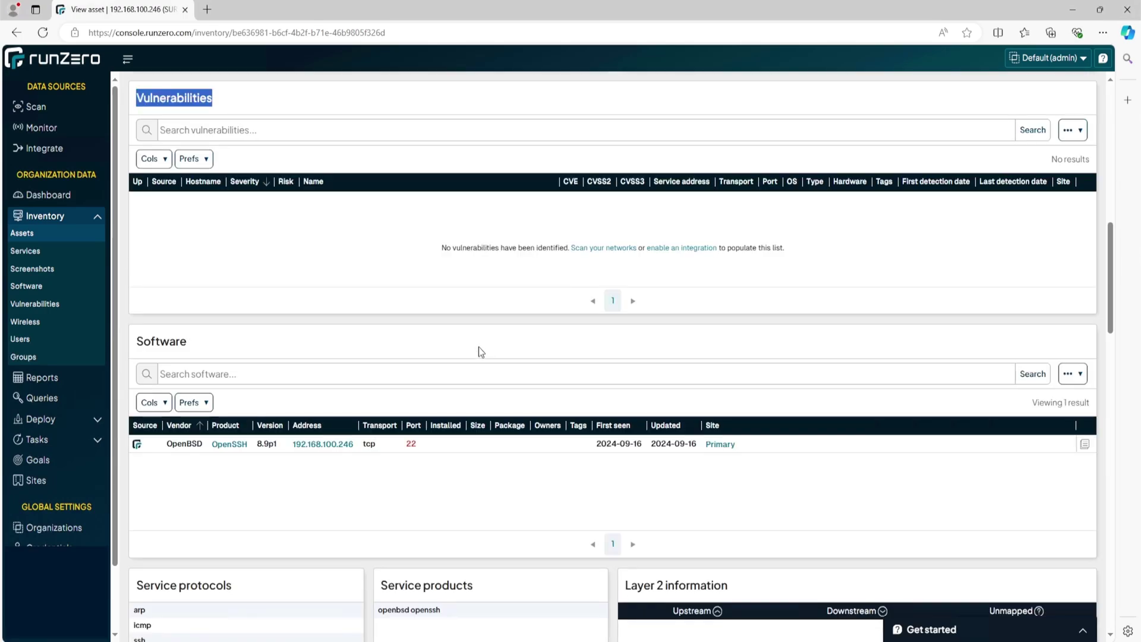
scroll(479, 347, "down", 1)
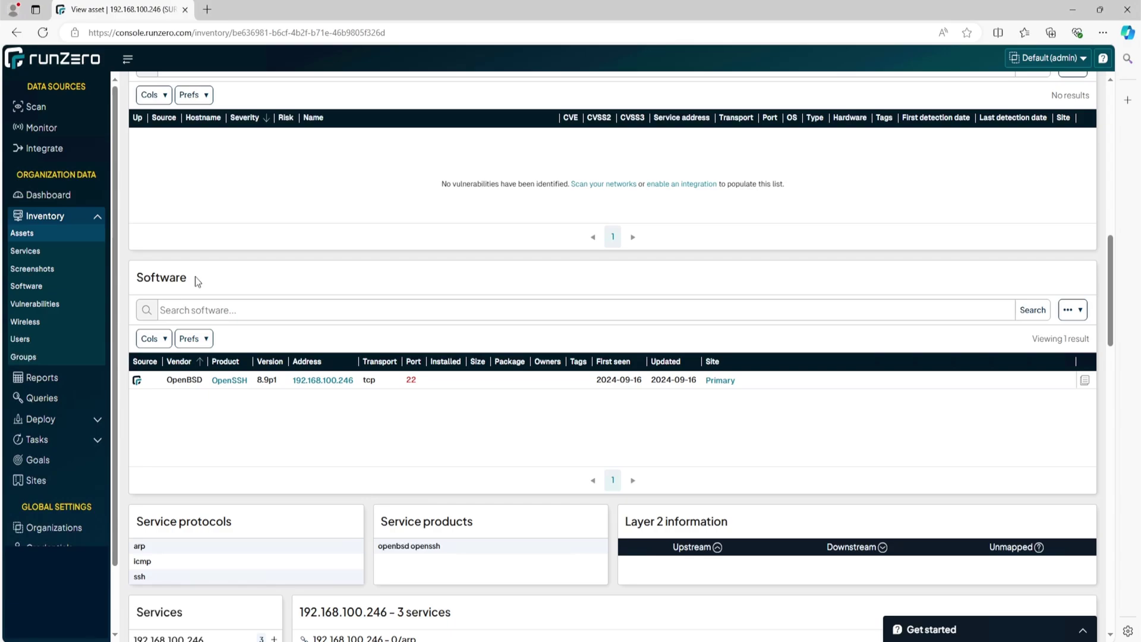
scroll(195, 277, "down", 4)
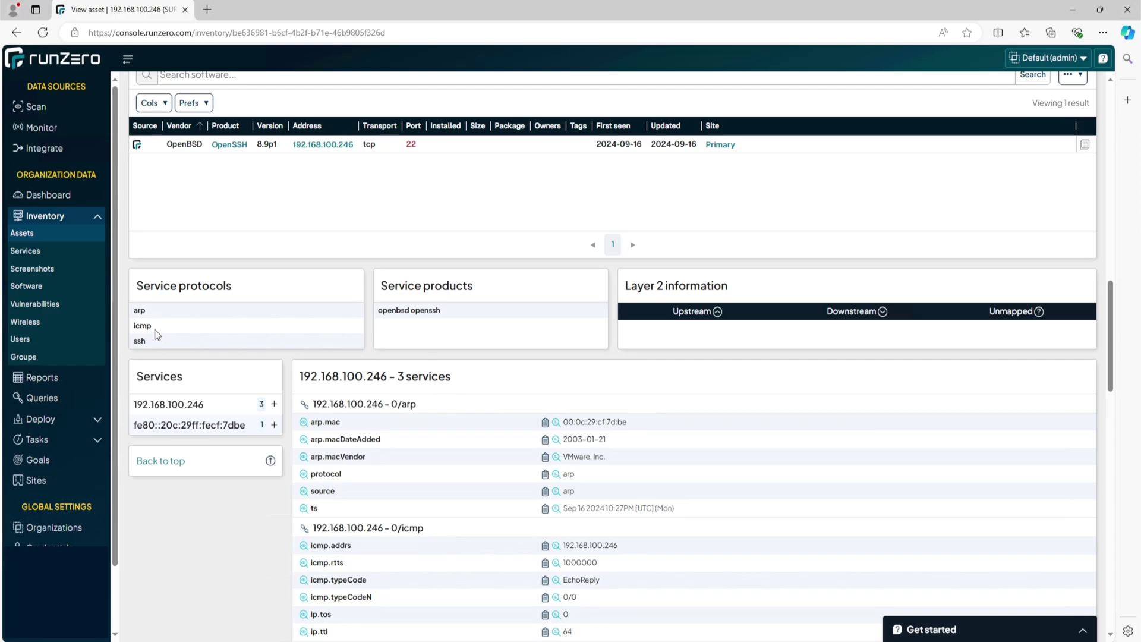
scroll(309, 309, "up", 1)
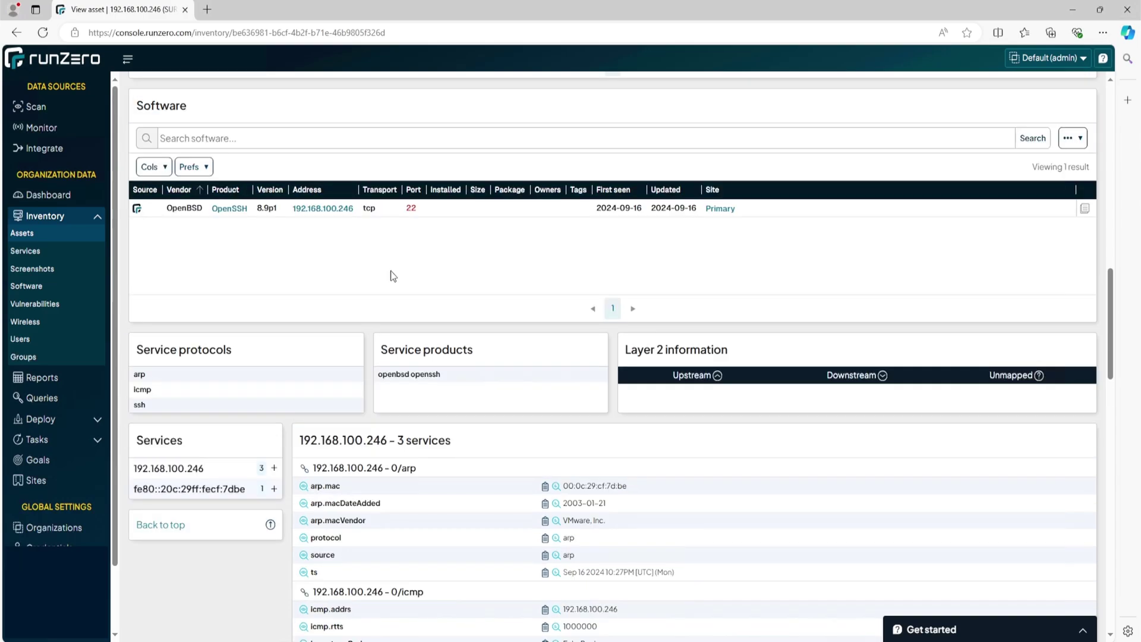
scroll(390, 276, "up", 5)
scroll(232, 226, "down", 1)
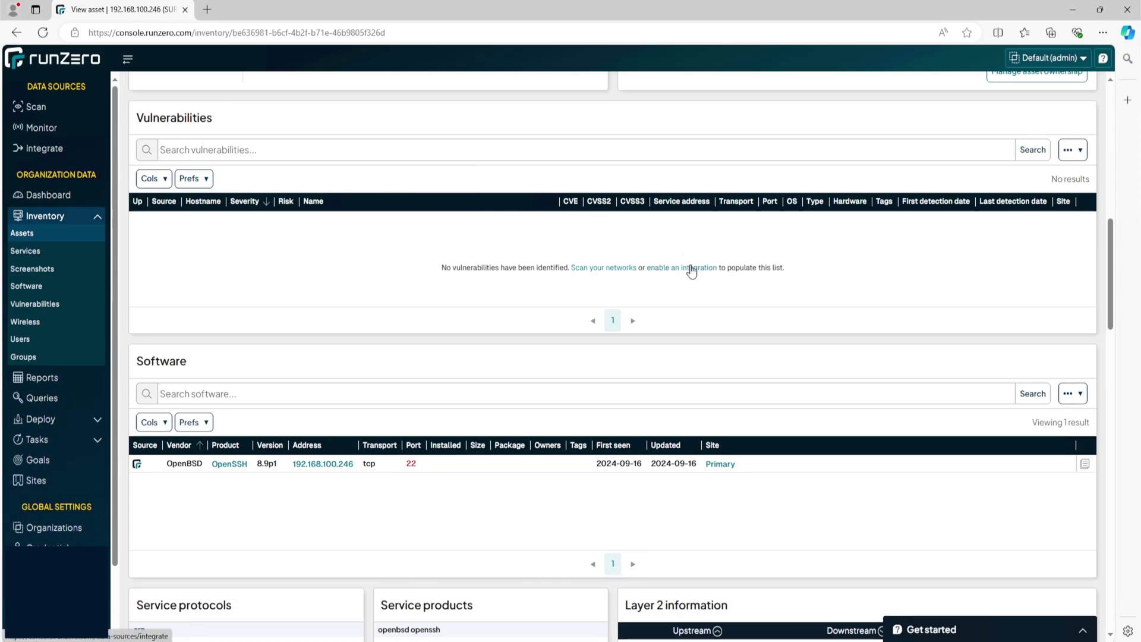
left_click(691, 268)
Browse the integration cards past Custom Integration, Splunk, Thinkst Canary and Tines, then scroll back up
scroll(337, 415, "down", 2)
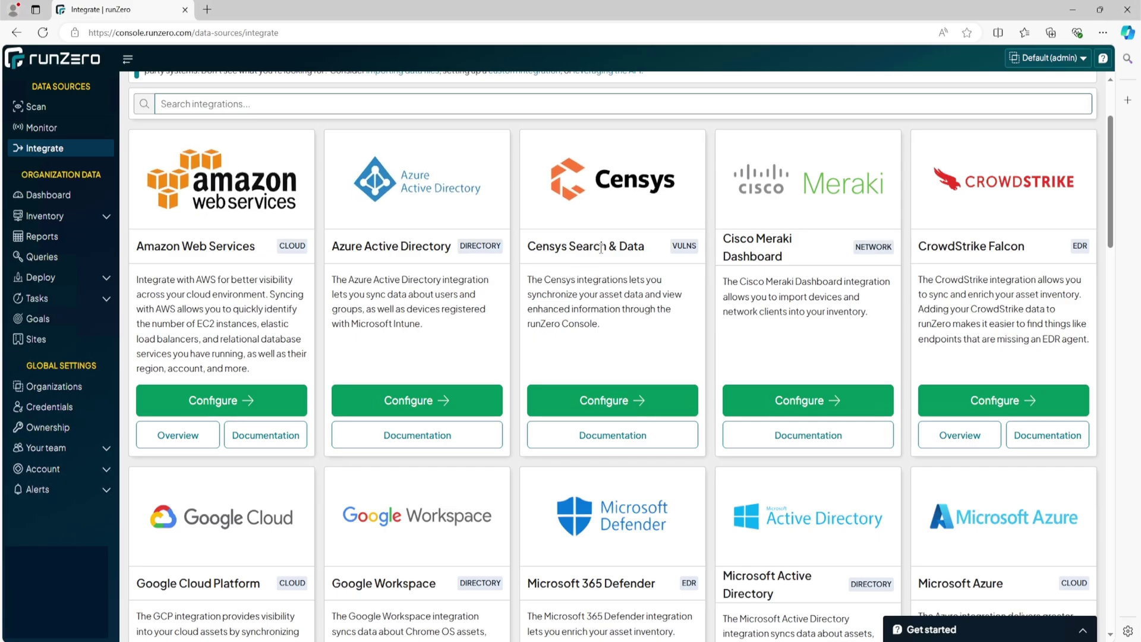
scroll(1011, 303, "down", 4)
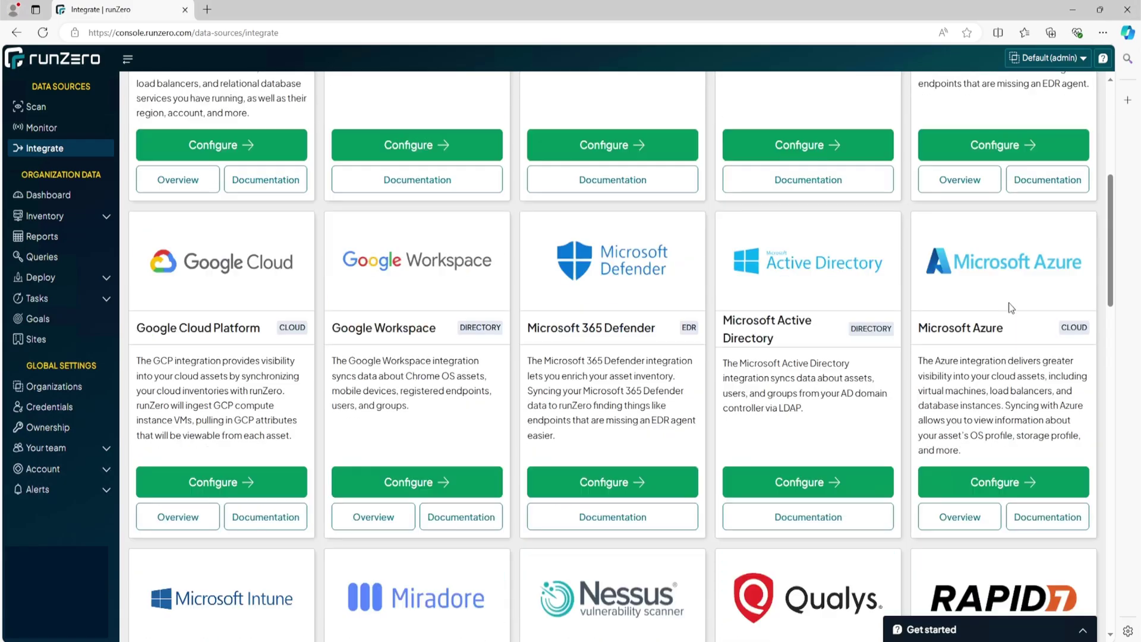
scroll(719, 304, "down", 1)
scroll(719, 305, "down", 1)
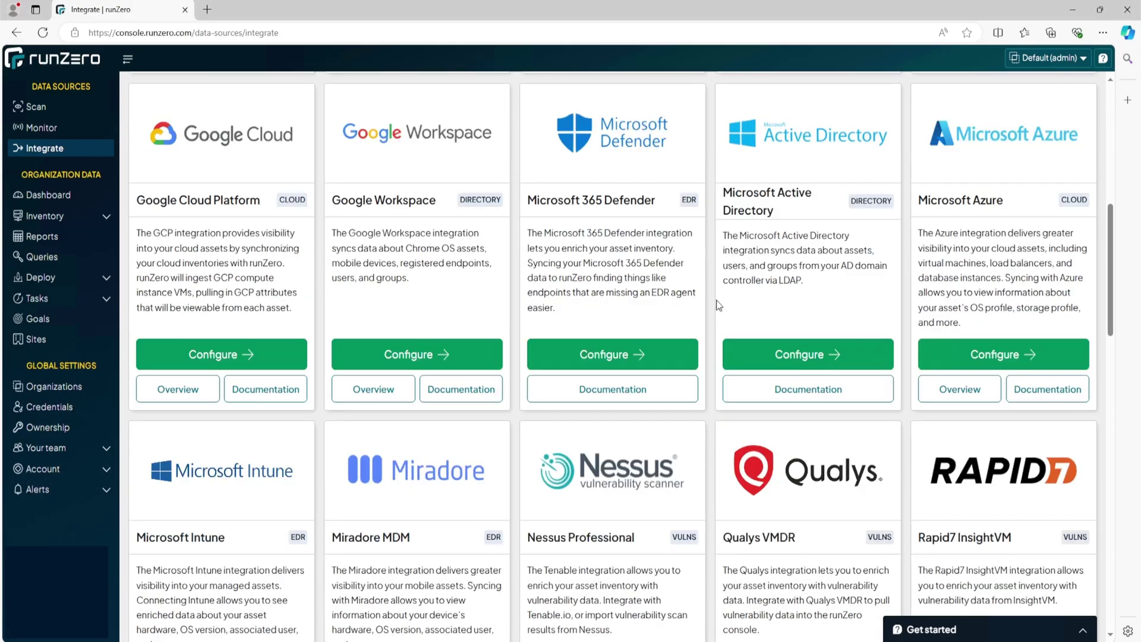
scroll(718, 303, "down", 5)
scroll(715, 304, "down", 2)
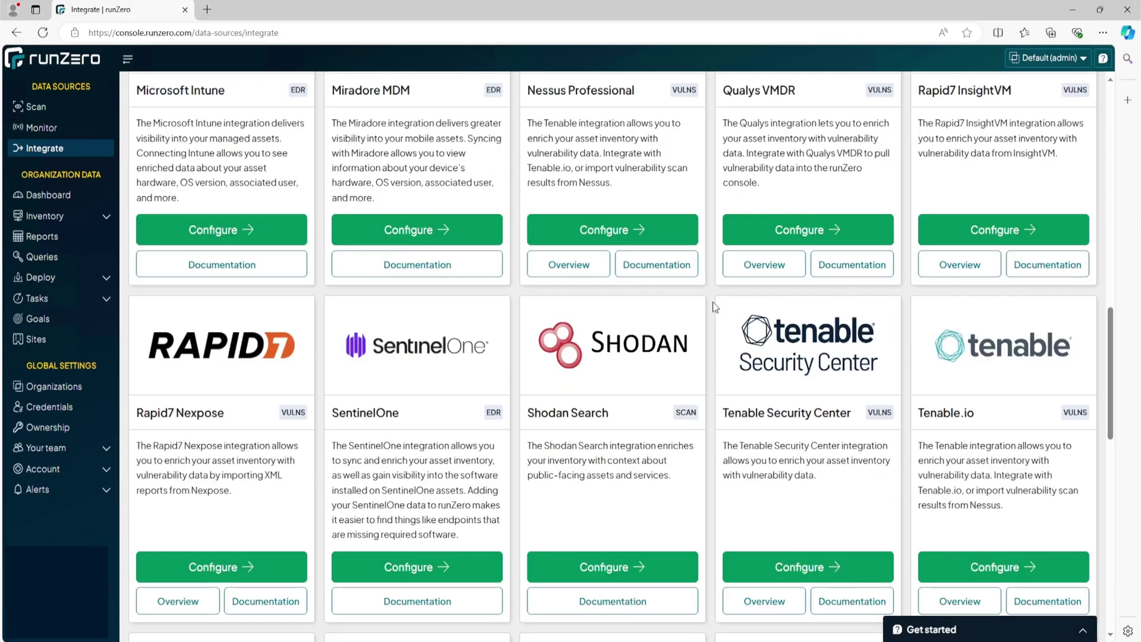
scroll(712, 301, "down", 2)
scroll(701, 306, "down", 5)
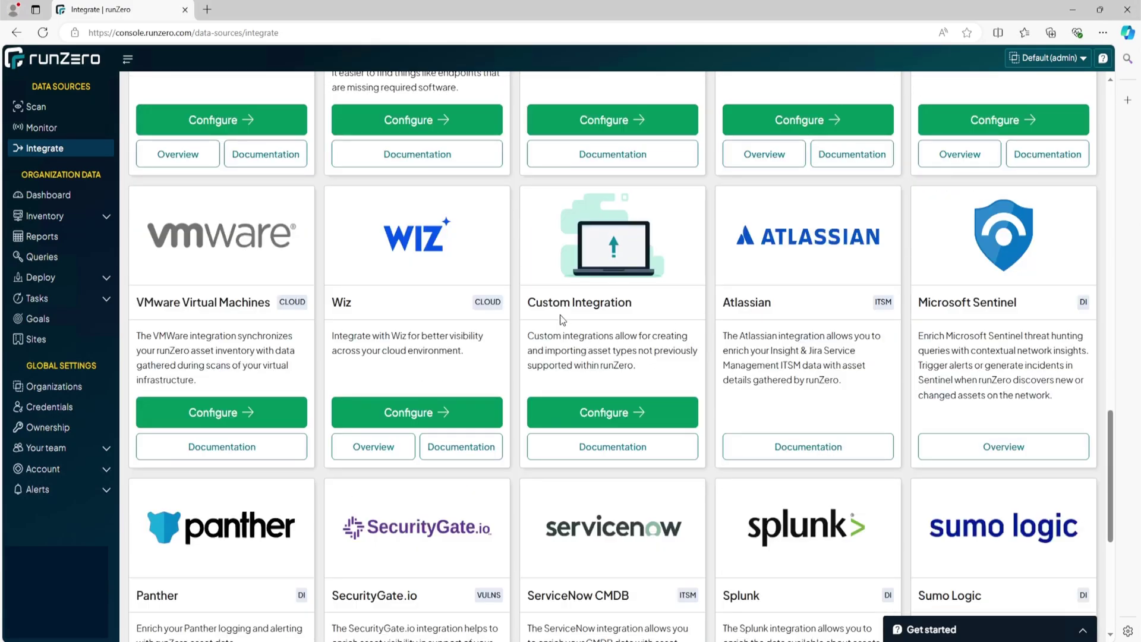
left_click_drag(528, 302, 604, 305)
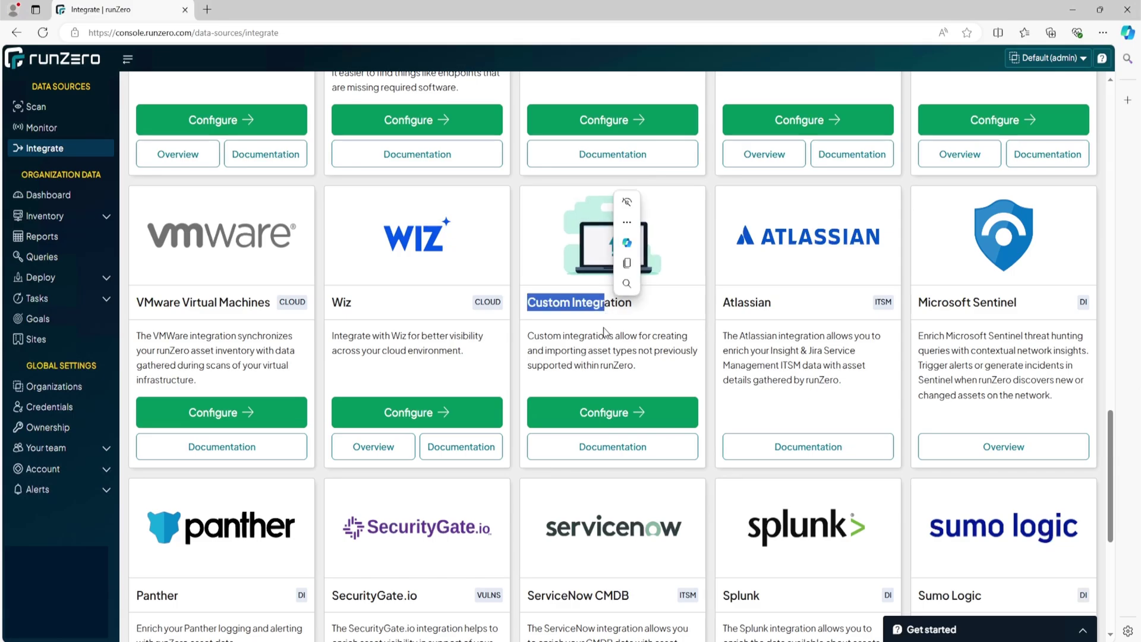
scroll(606, 331, "down", 6)
left_click_drag(723, 228, 780, 232)
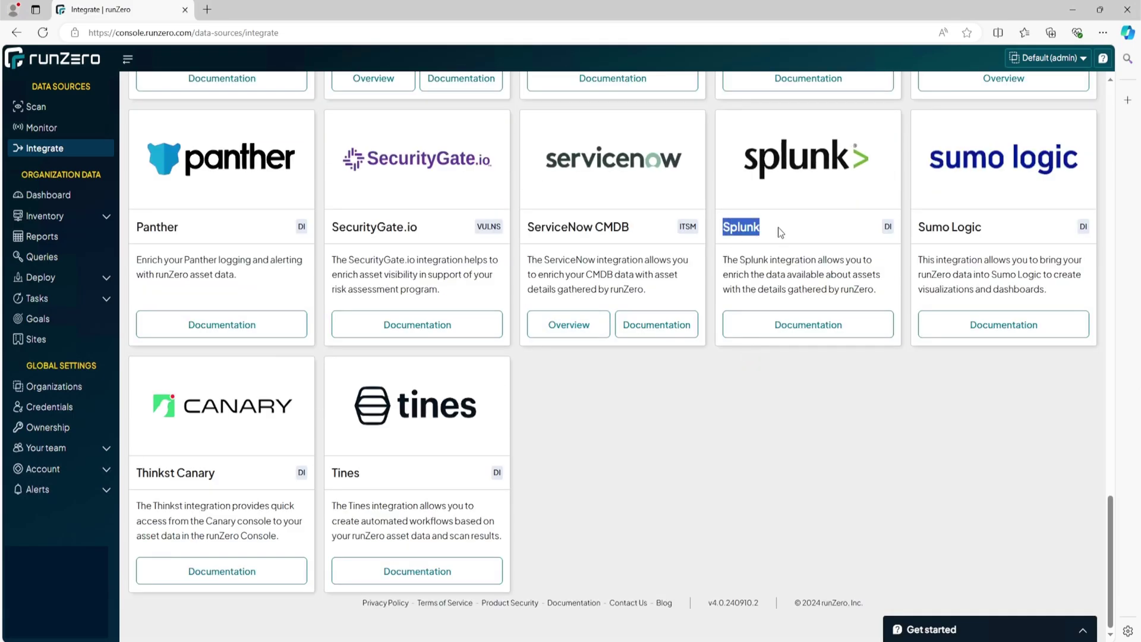
left_click_drag(378, 473, 308, 465)
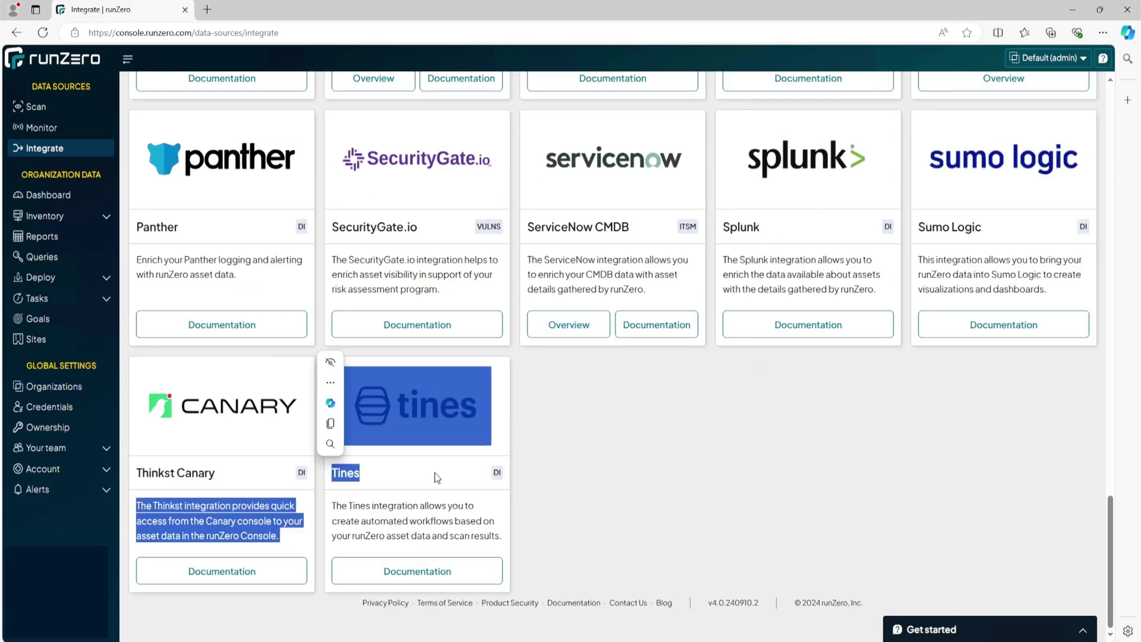
scroll(805, 331, "up", 10)
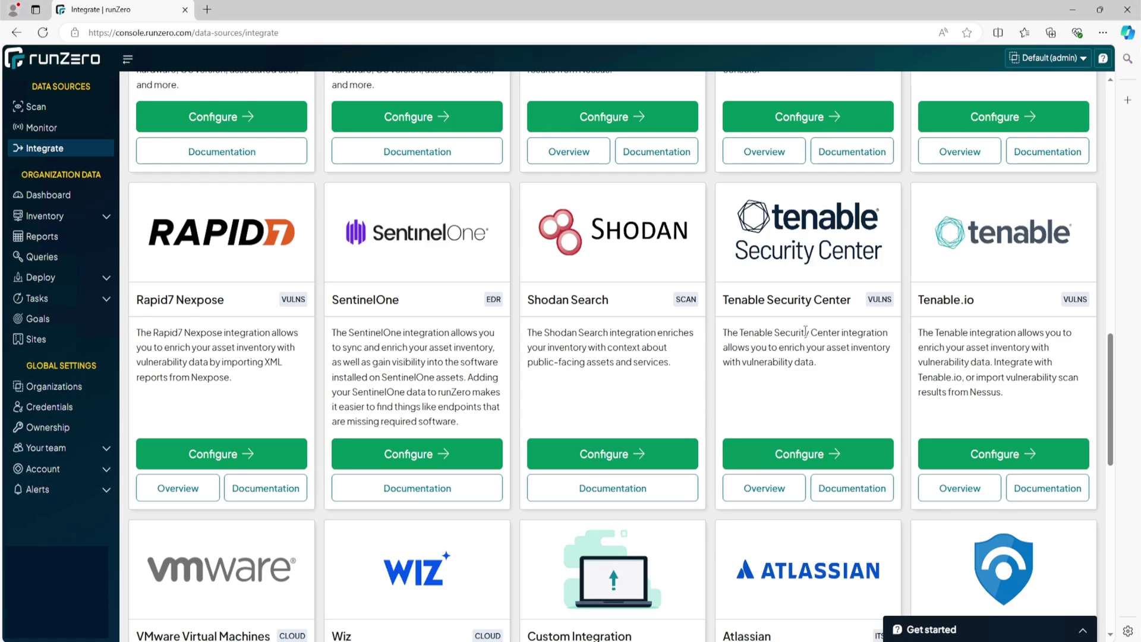
scroll(806, 331, "up", 2)
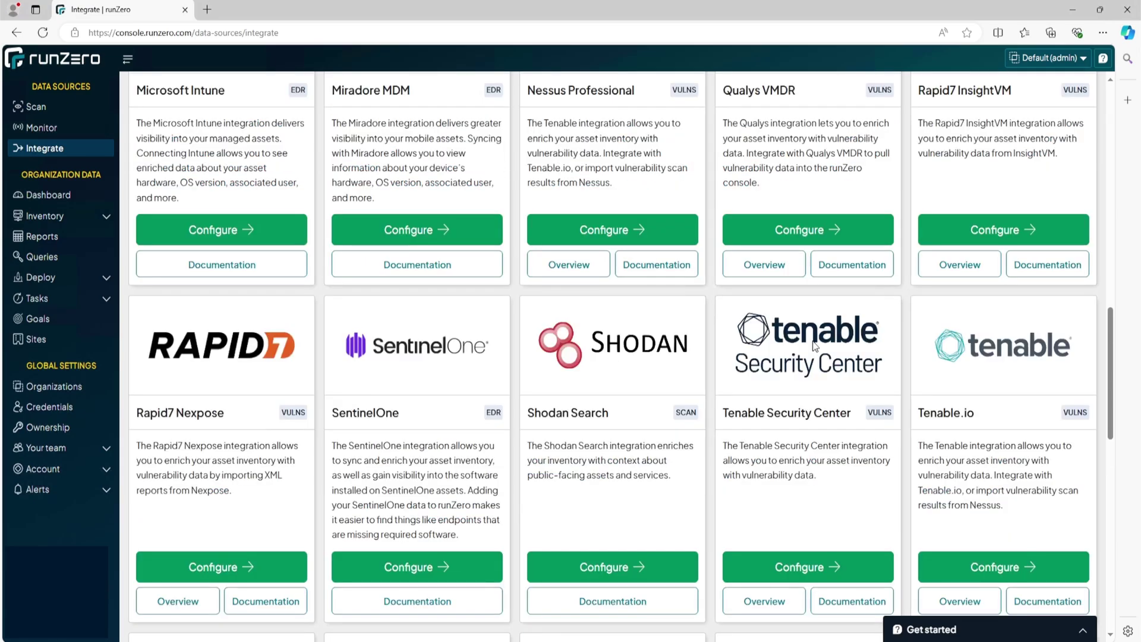
Open the DESKTOP-TO6VBEE asset from the inventory and select its SMB signing not required finding
left_click(99, 216)
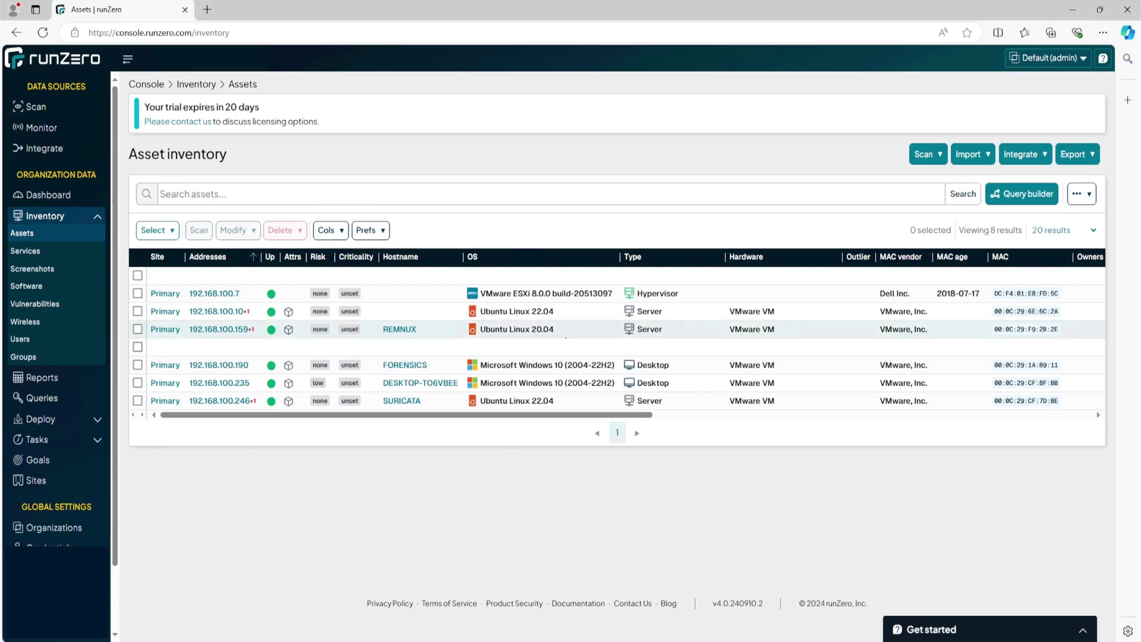
left_click(431, 390)
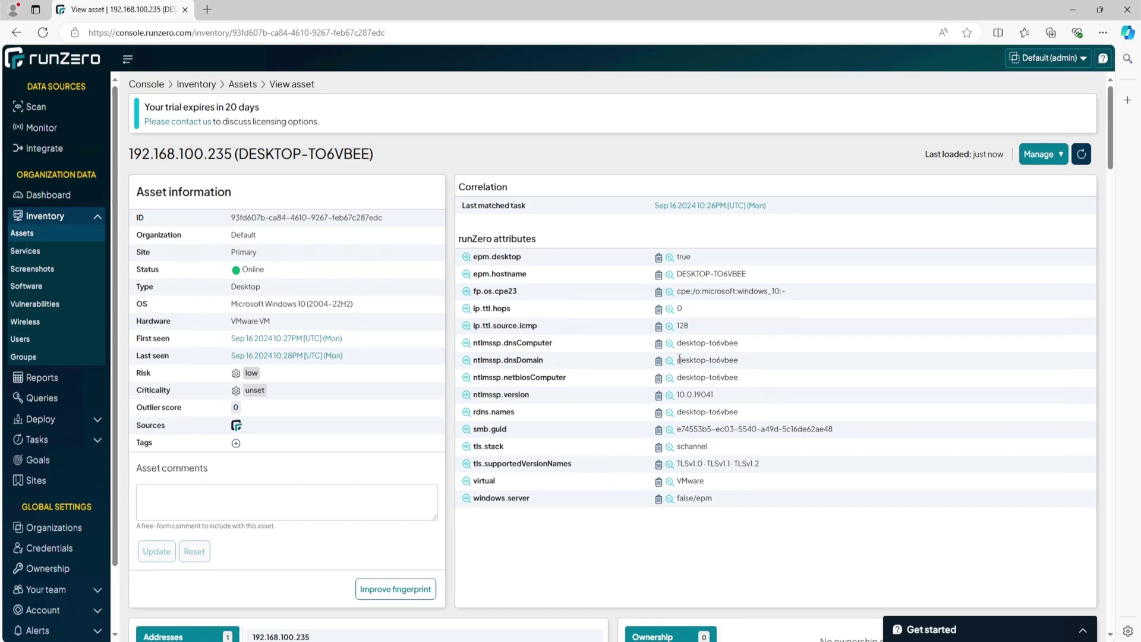
left_click_drag(278, 197, 176, 193)
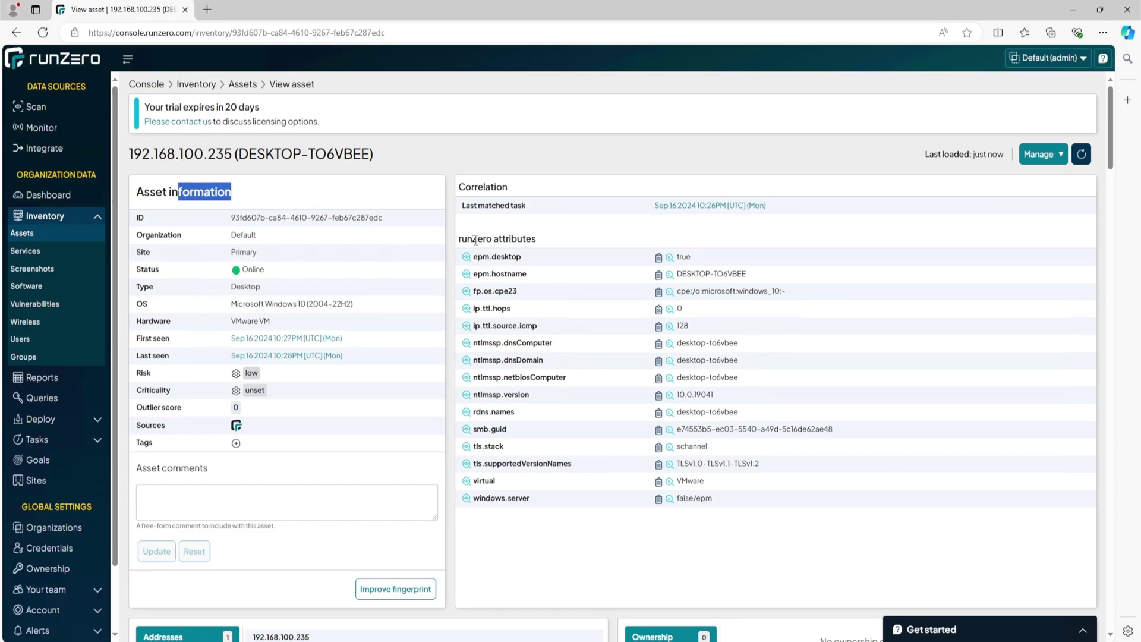
left_click_drag(474, 238, 522, 242)
scroll(548, 464, "down", 10)
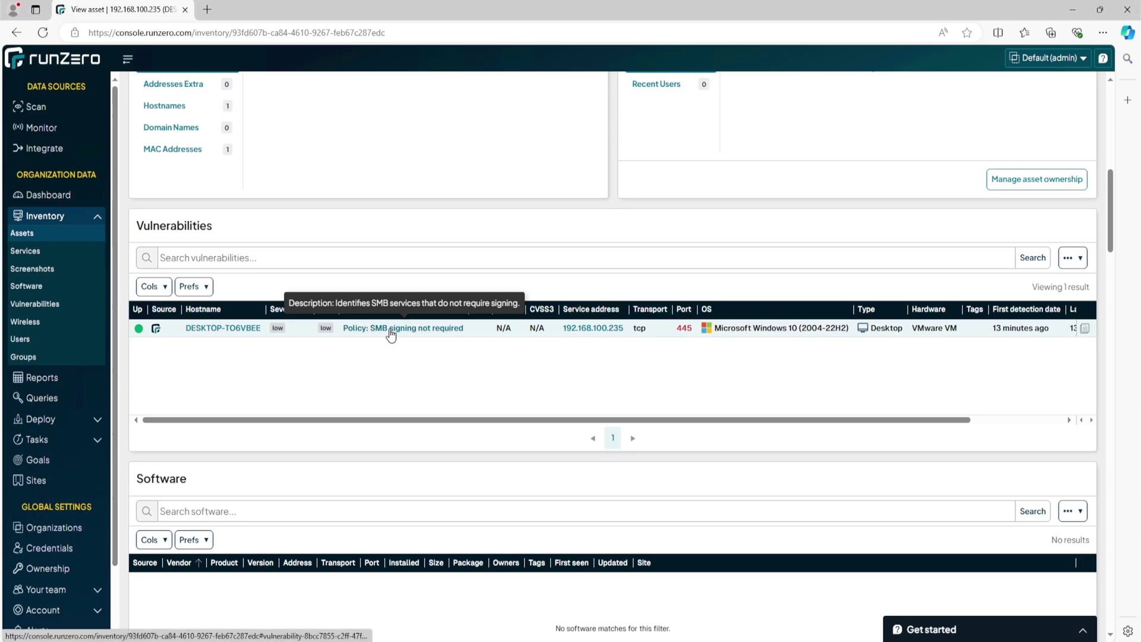
left_click(390, 333)
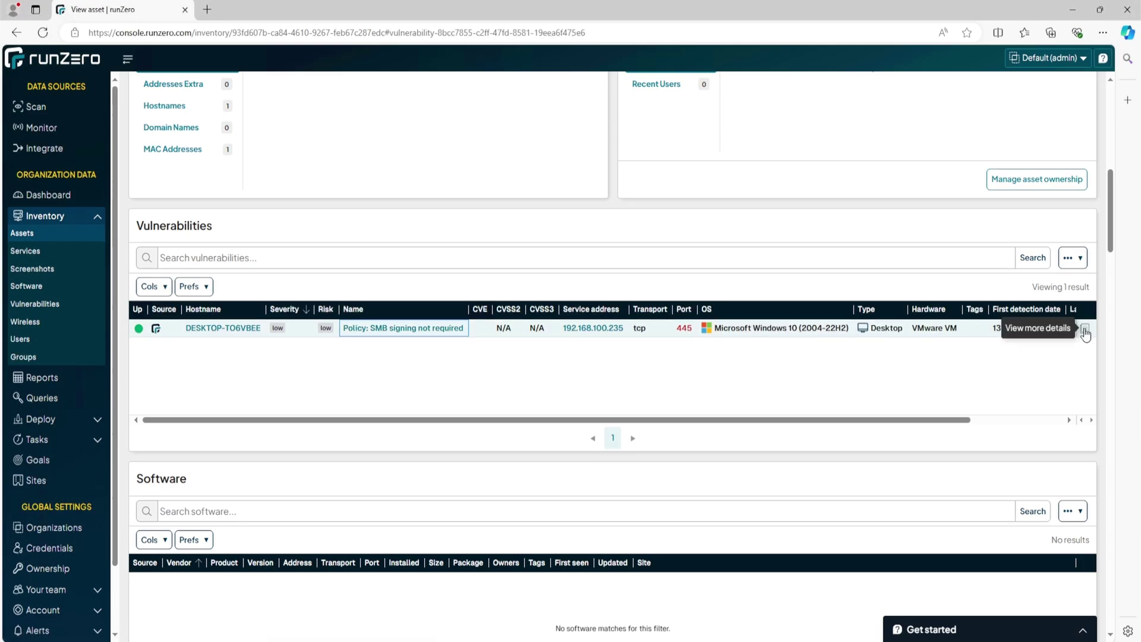
Review the SMB signing finding's full details, with no CVEs and an empty Solution, then close them
left_click(1083, 330)
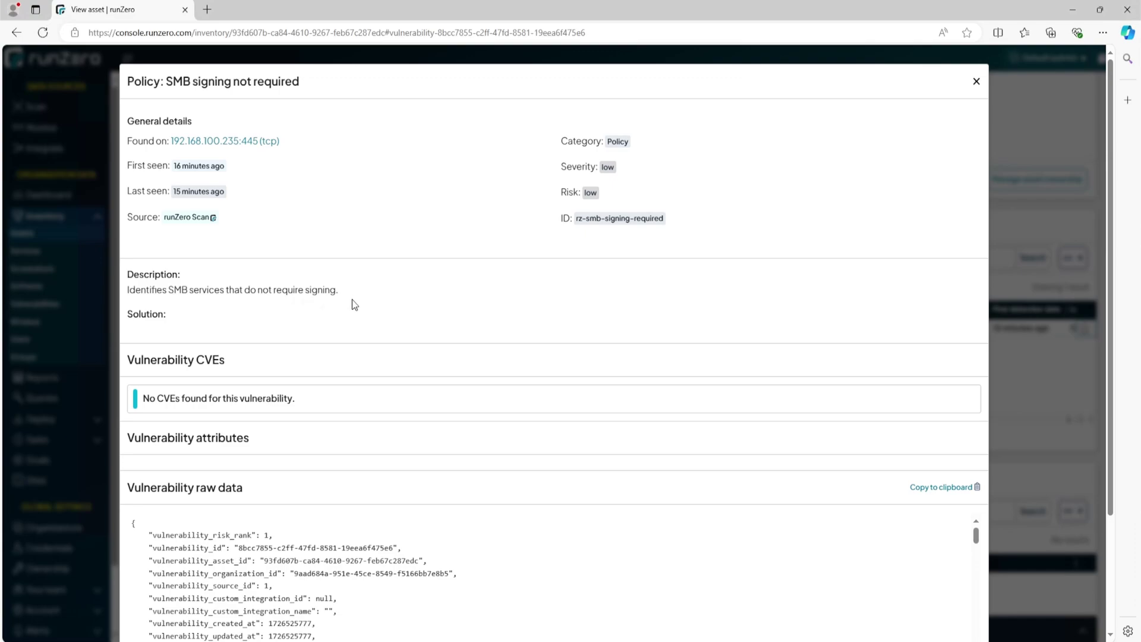
scroll(354, 305, "down", 2)
left_click_drag(149, 251, 279, 253)
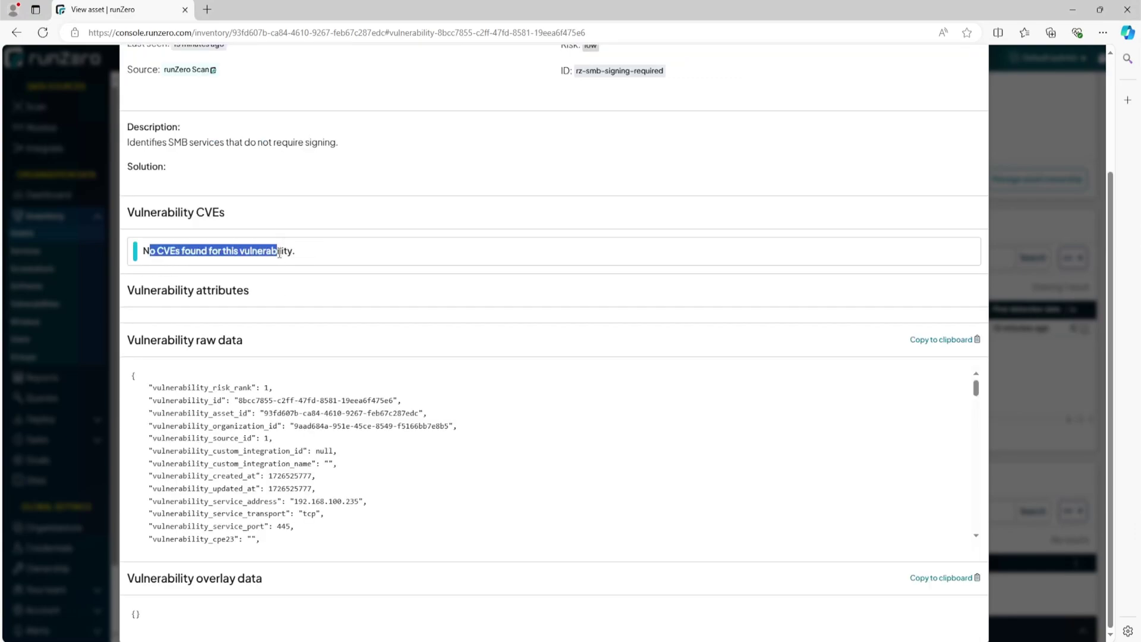
left_click(278, 253)
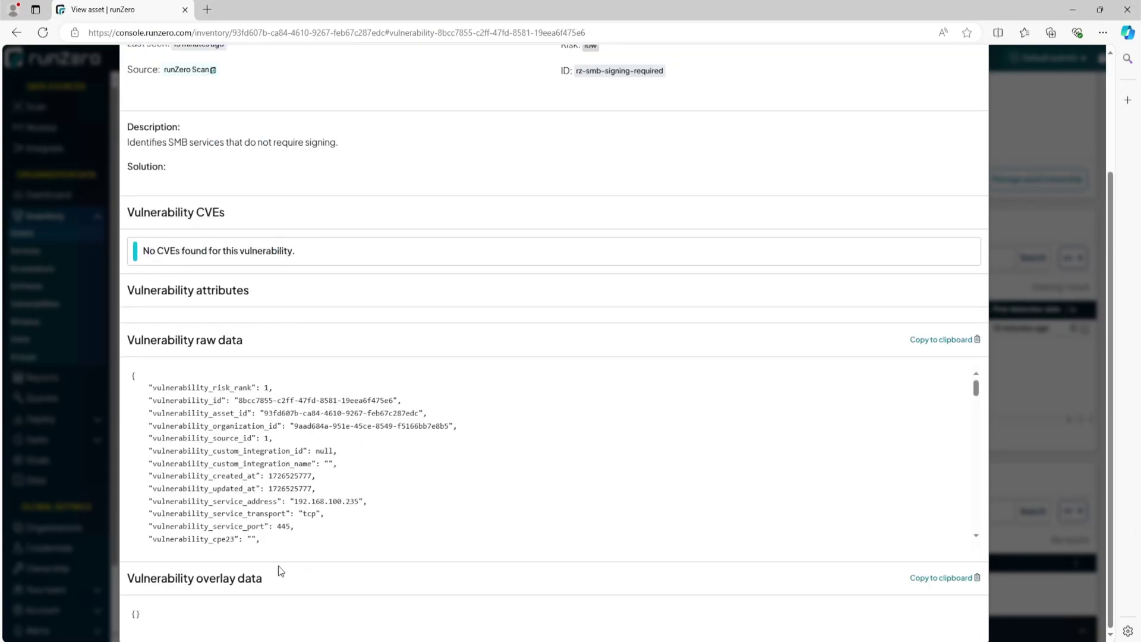
left_click_drag(153, 166, 207, 167)
scroll(209, 169, "up", 2)
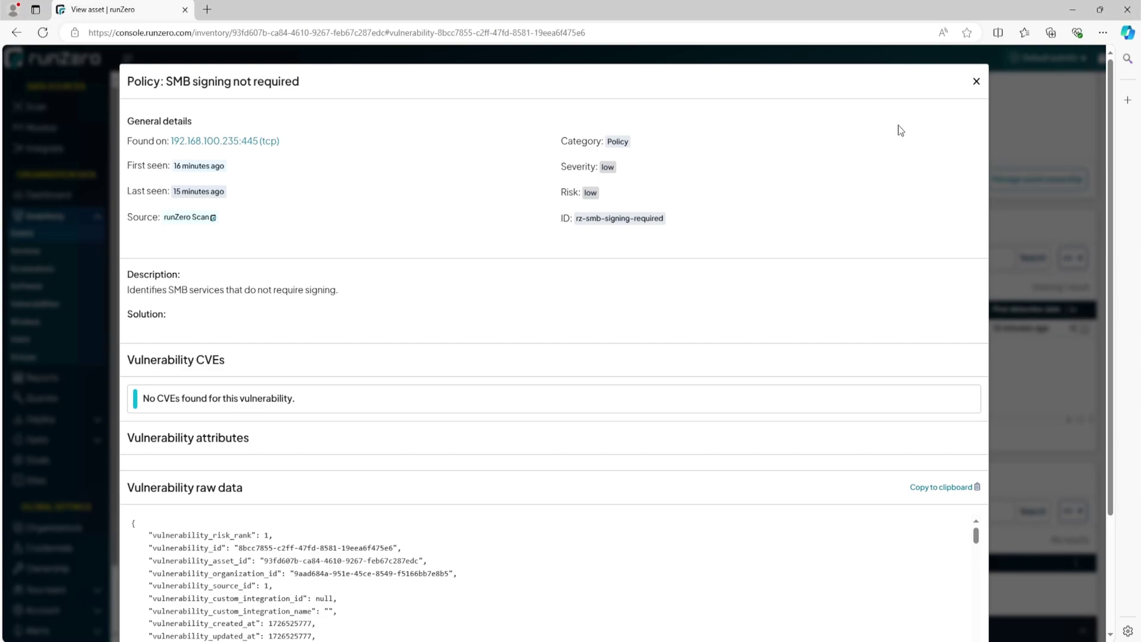
key("Escape")
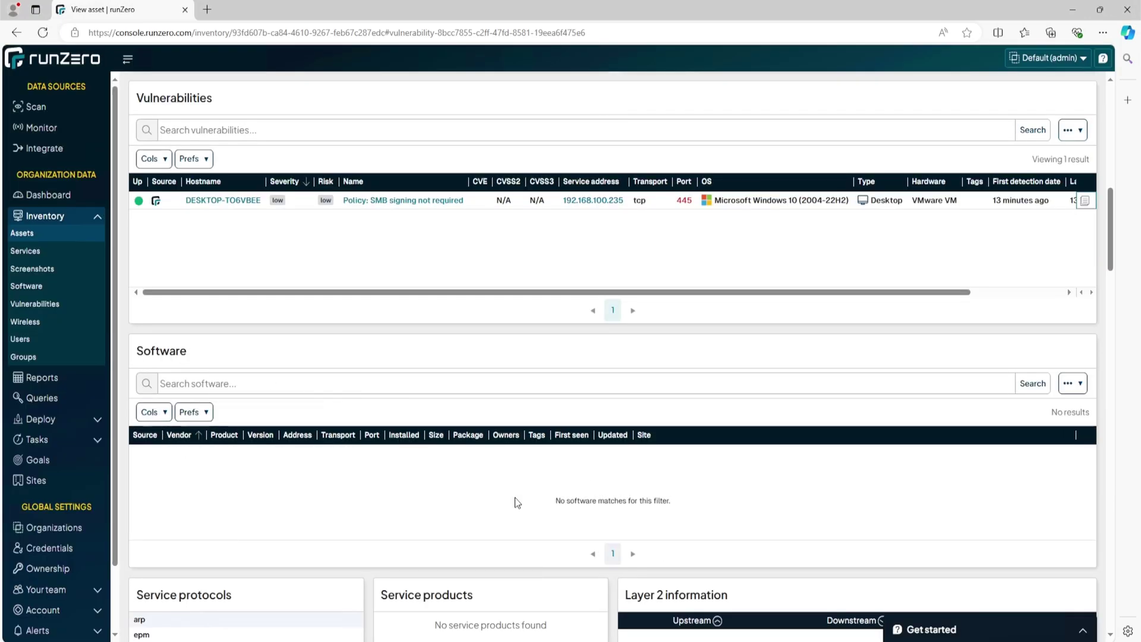
scroll(737, 490, "down", 2)
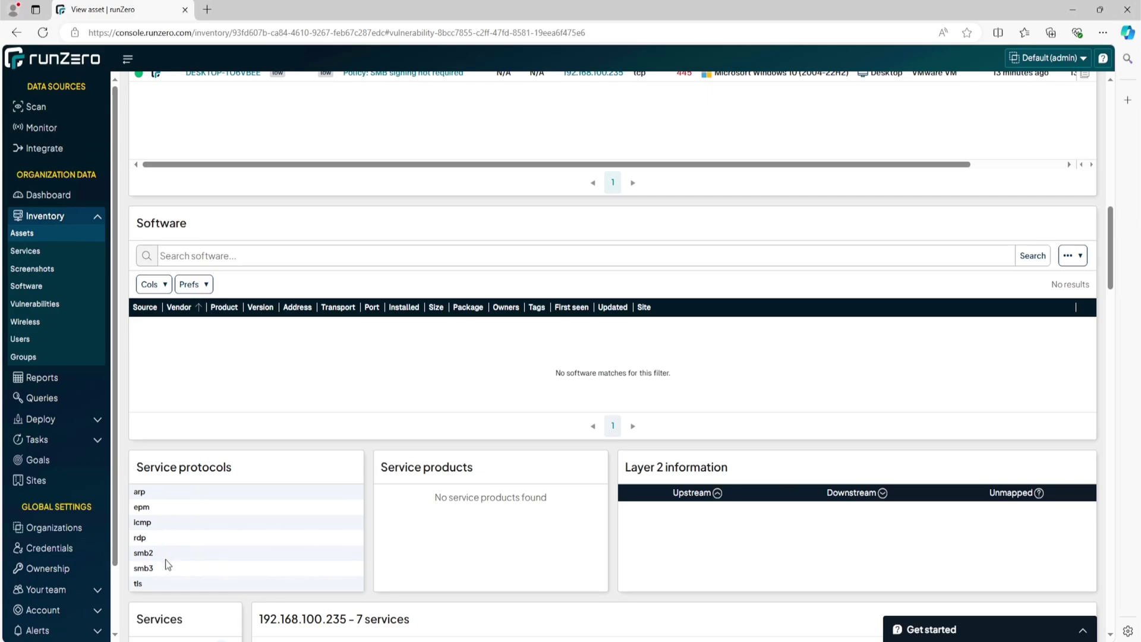
double_click(140, 582)
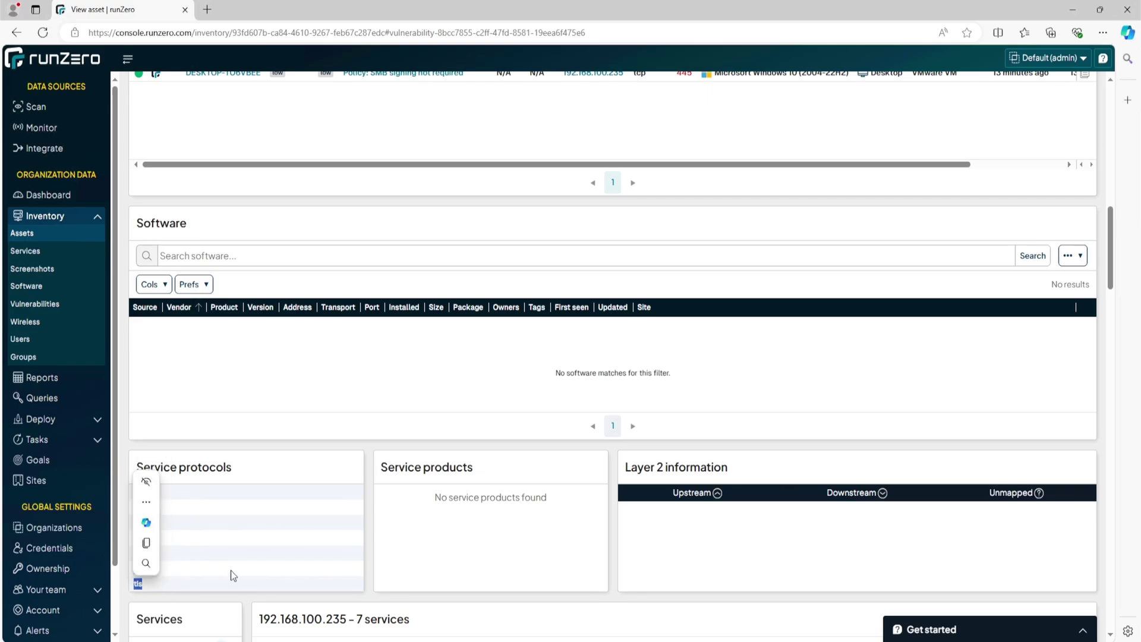
scroll(402, 446, "down", 5)
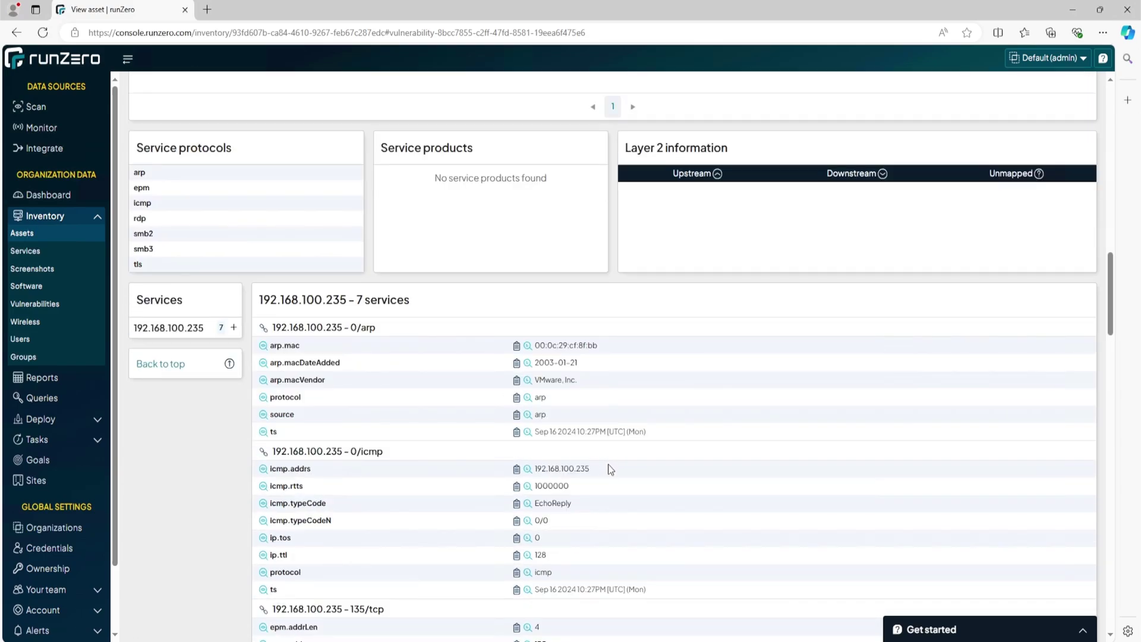
scroll(608, 465, "down", 9)
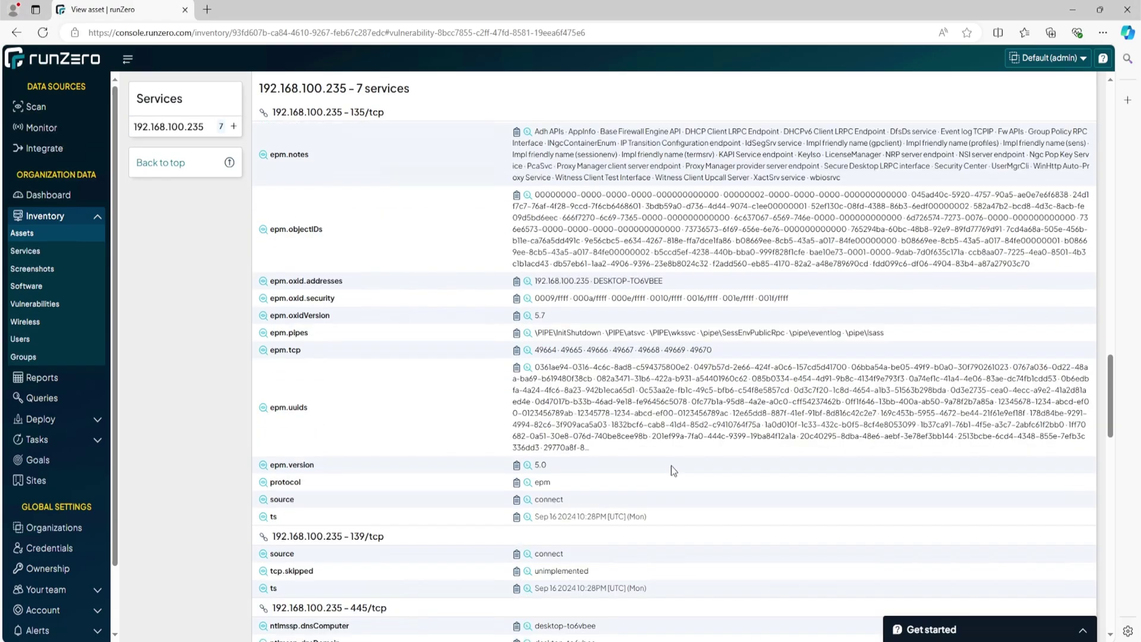
scroll(319, 246, "up", 4)
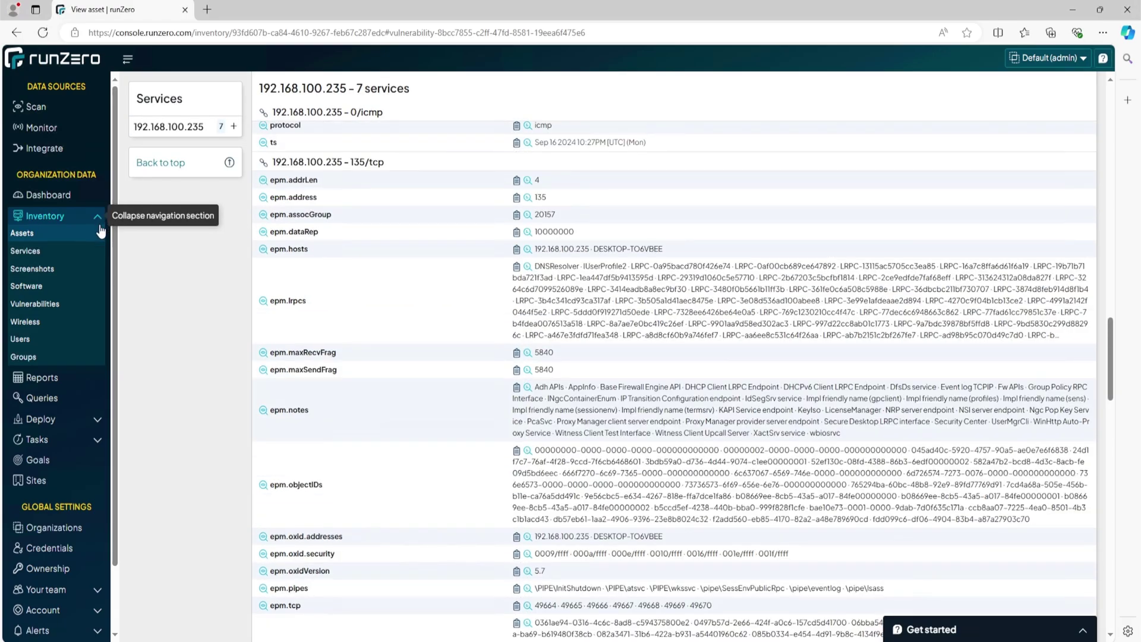
From the vulnerability inventory, list the one asset affected by Policy: SMB signing not required
left_click(82, 306)
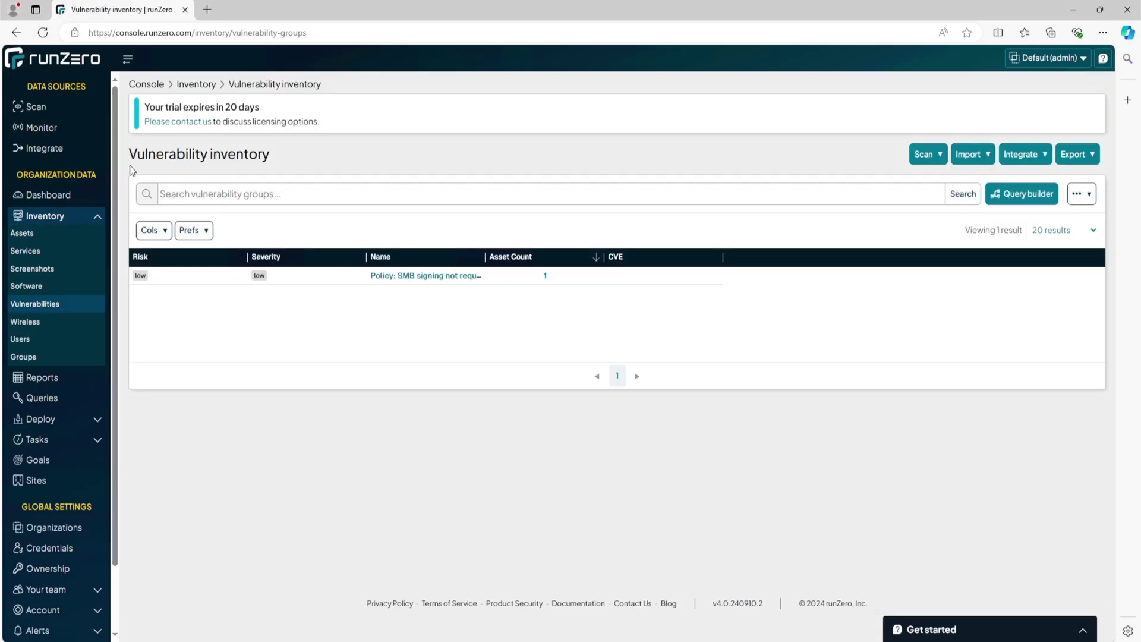
left_click_drag(129, 163, 302, 160)
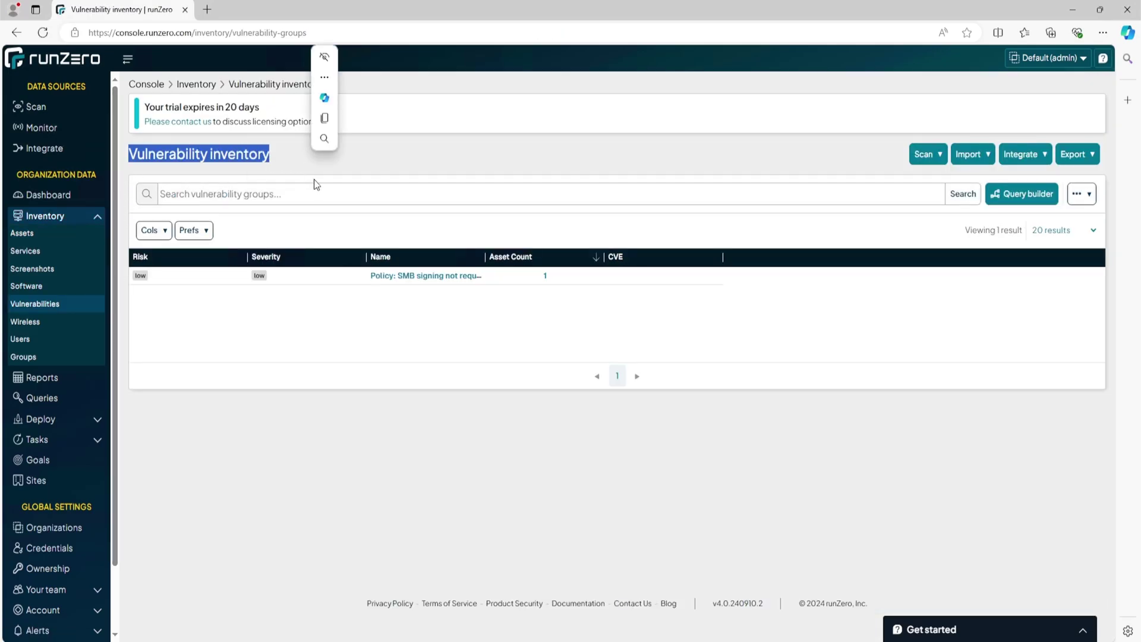
left_click(322, 165)
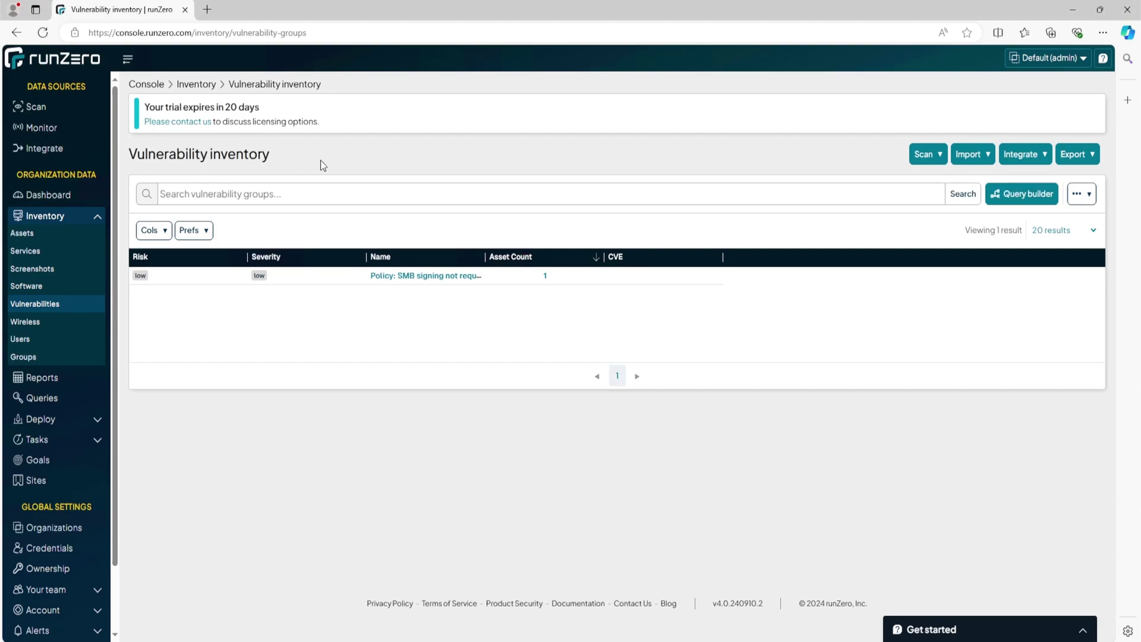
left_click(545, 277)
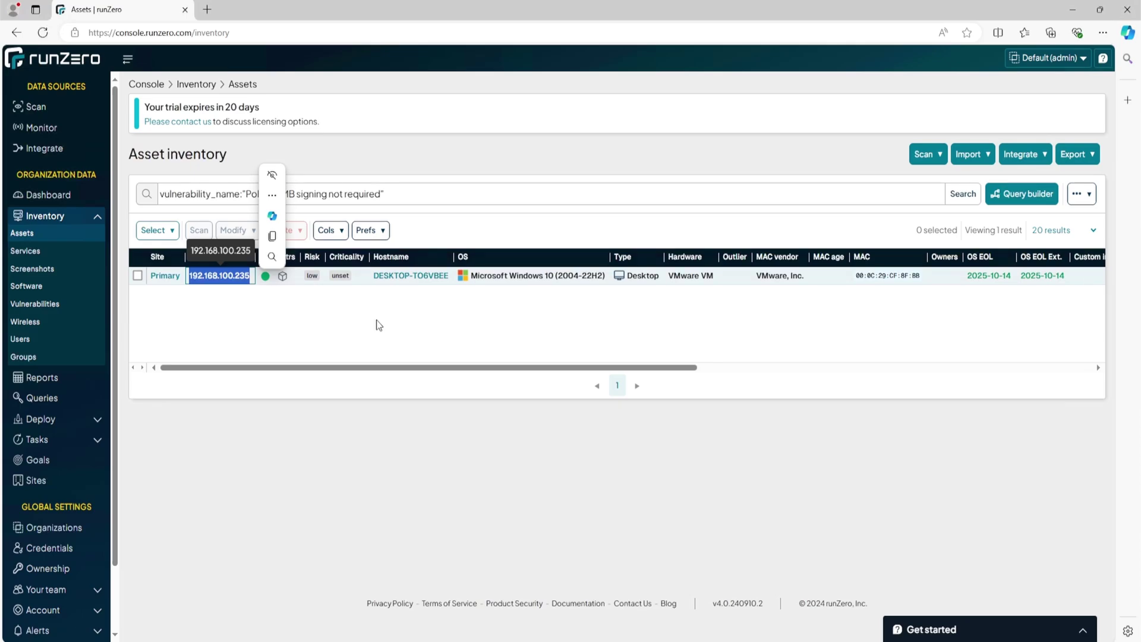
left_click(373, 318)
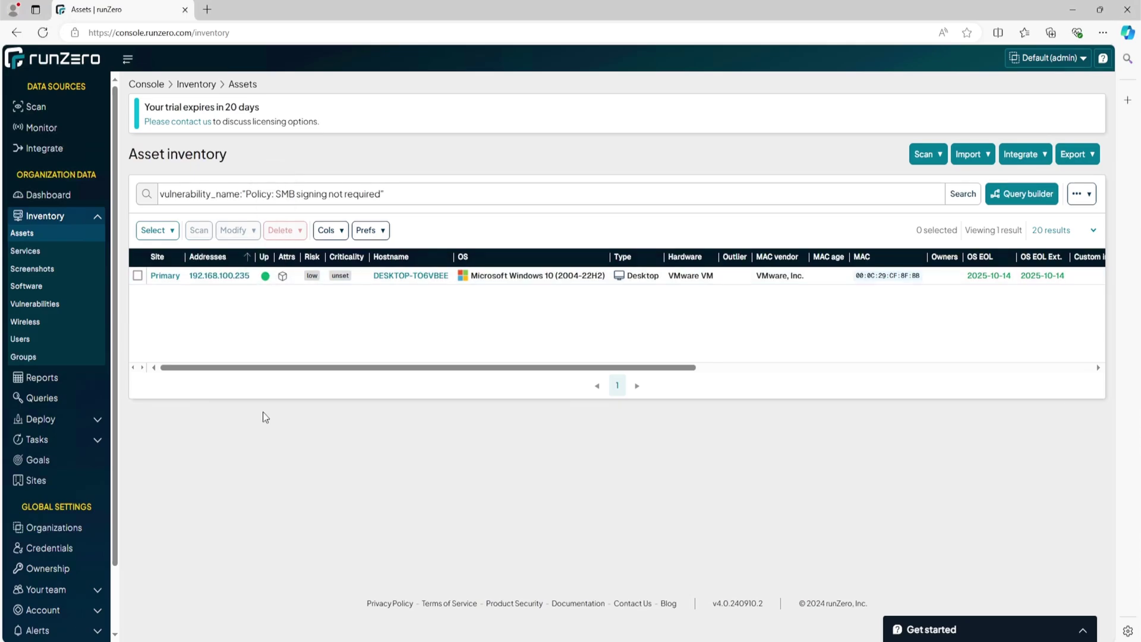
Open the saved query 'Rapid Response: Palo Alto Networks PAN-OS' from the Queries library
left_click(95, 401)
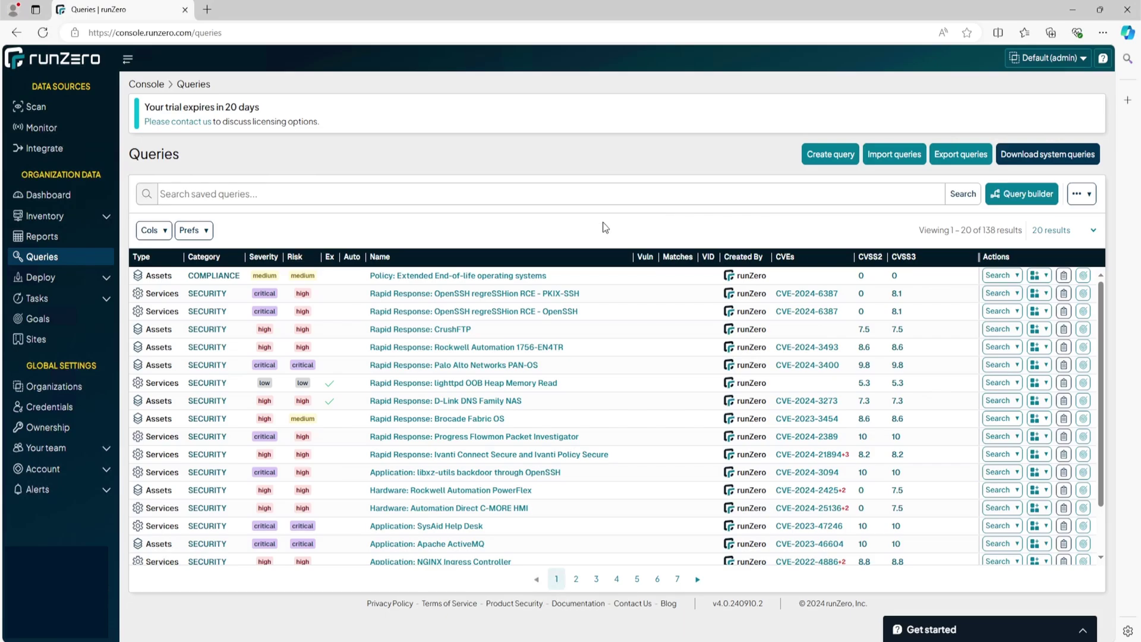
mouse_move(538, 366)
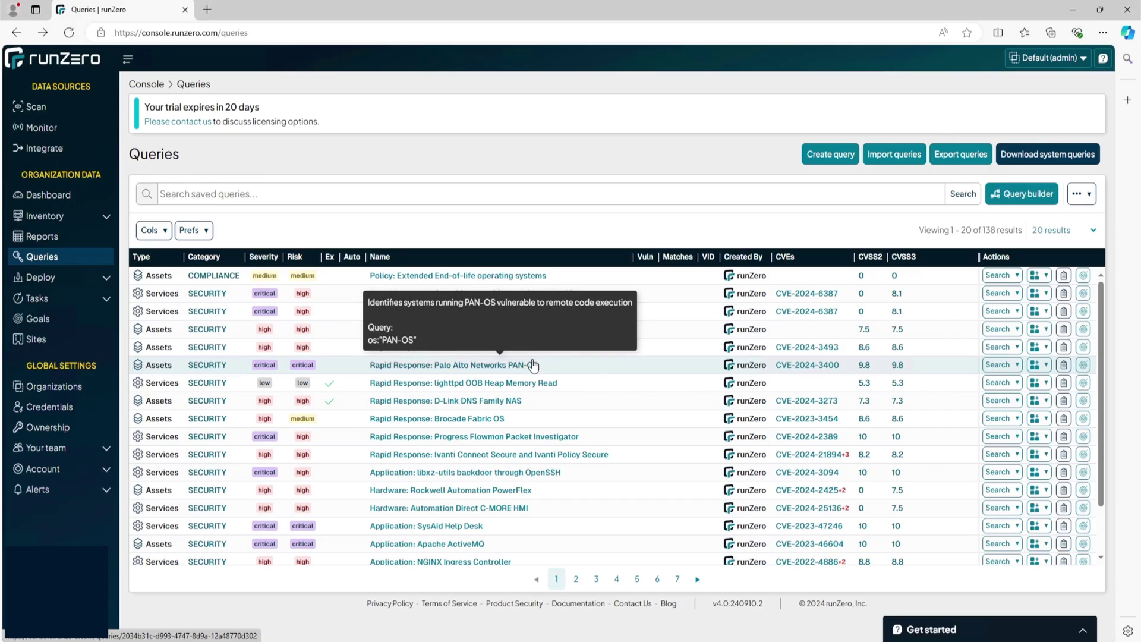
left_click(533, 364)
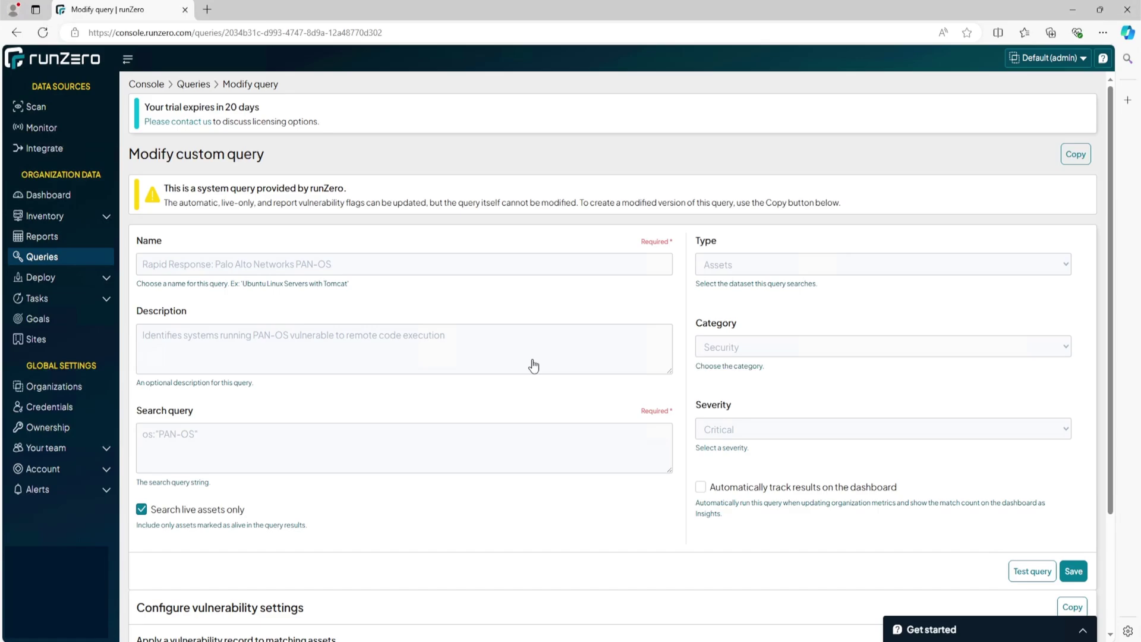
Test the PAN-OS query, then replace PAN-OS with win to find two Windows 10 assets
left_click(1032, 575)
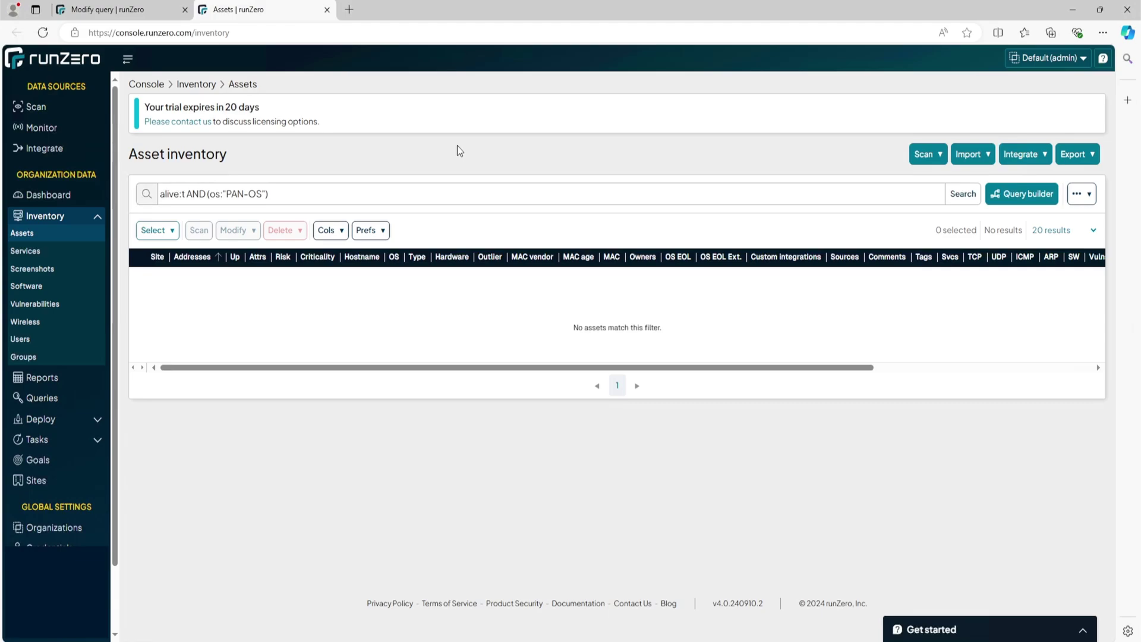
left_click_drag(262, 193, 227, 194)
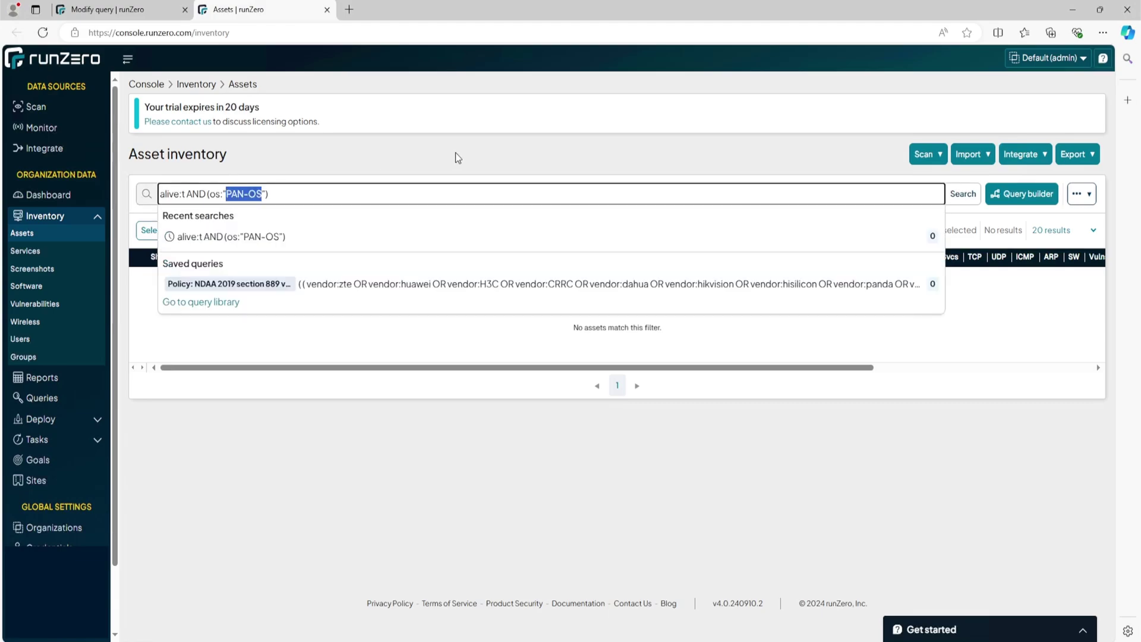
type("win")
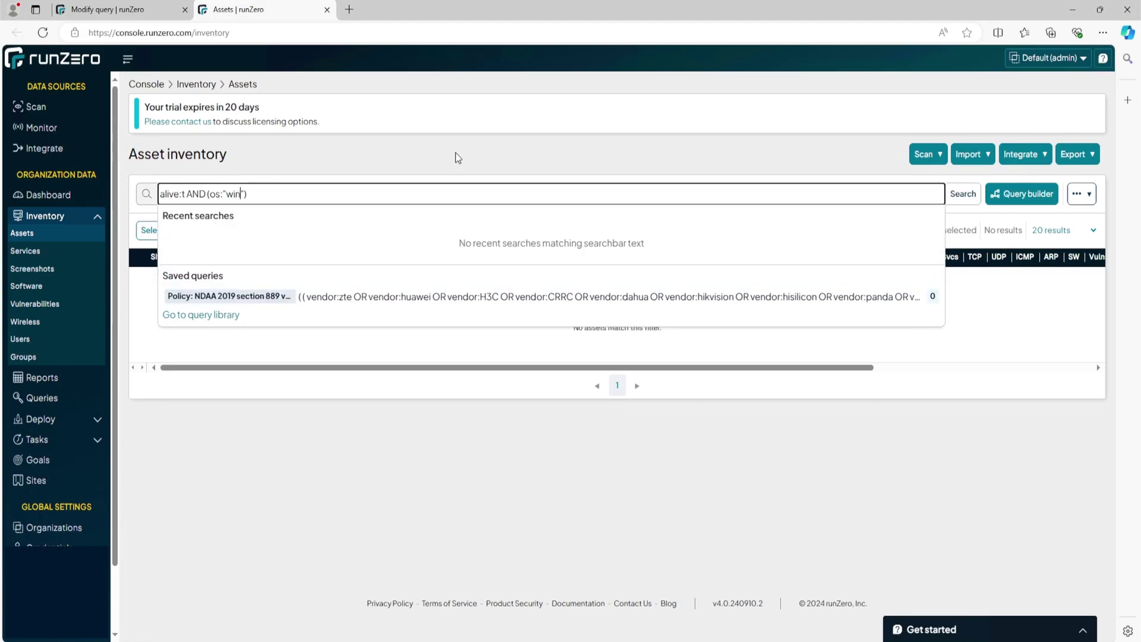
key("Return")
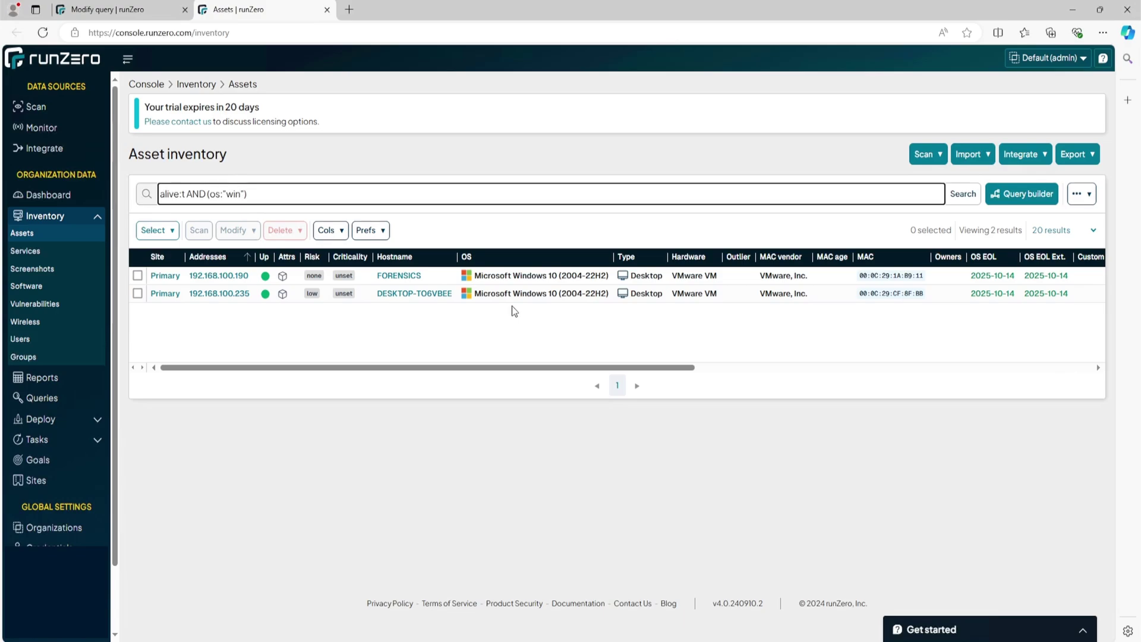